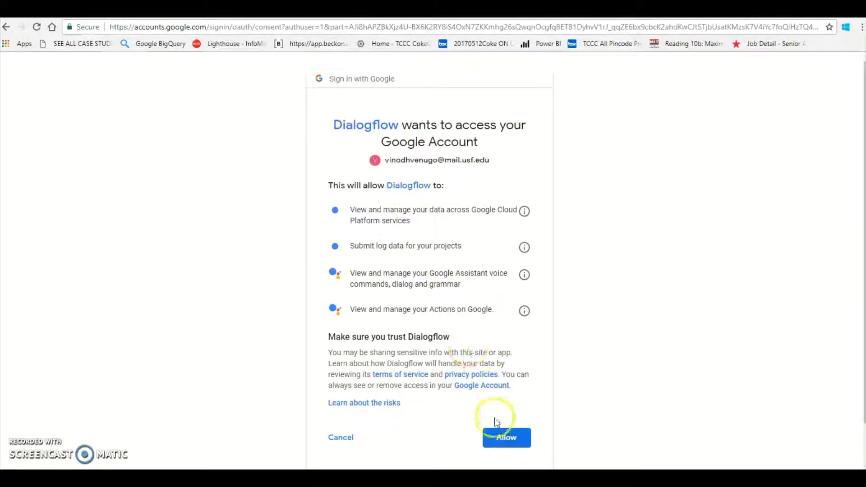
Allow Dialogflow to access the Google account and complete the account settings with United States and the terms of service accepted.
left_click(496, 441)
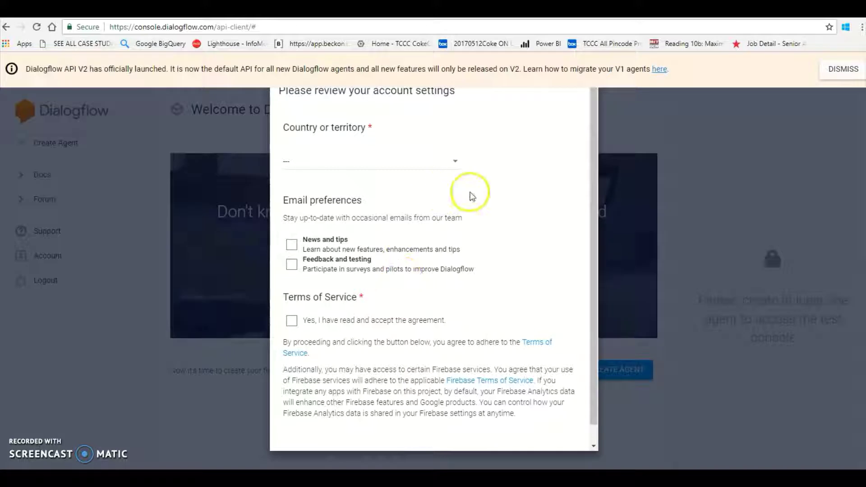
left_click(842, 68)
left_click(453, 163)
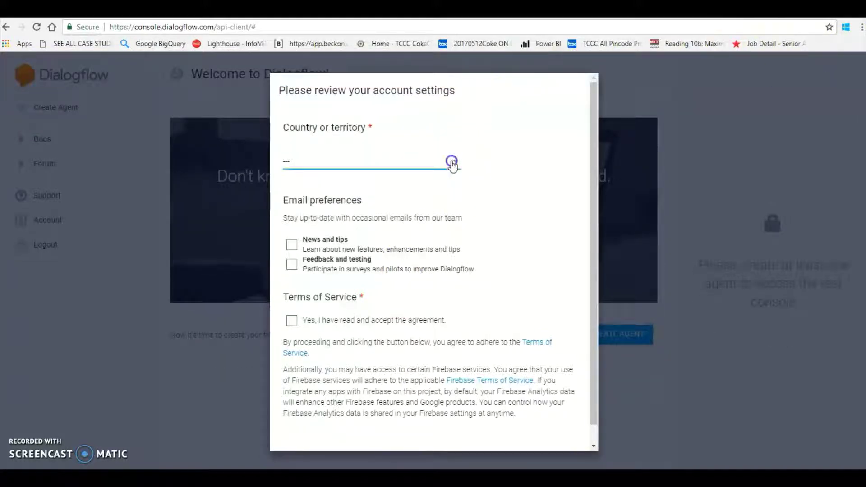
left_click(408, 187)
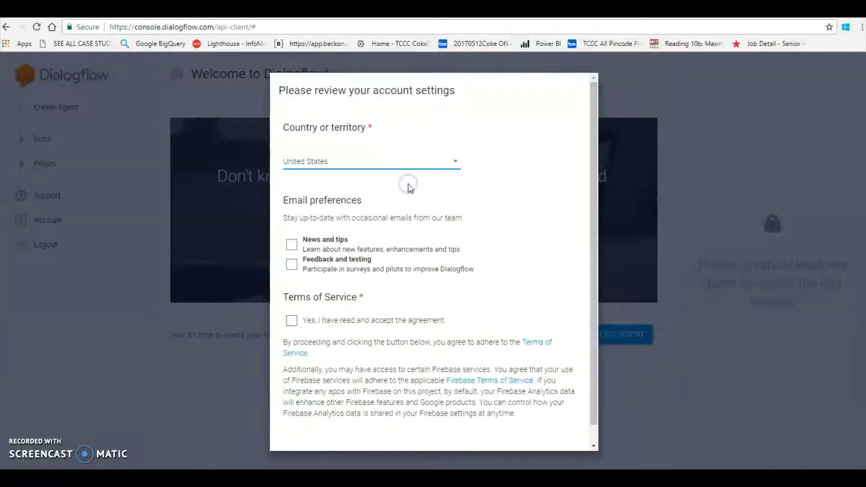
left_click(293, 321)
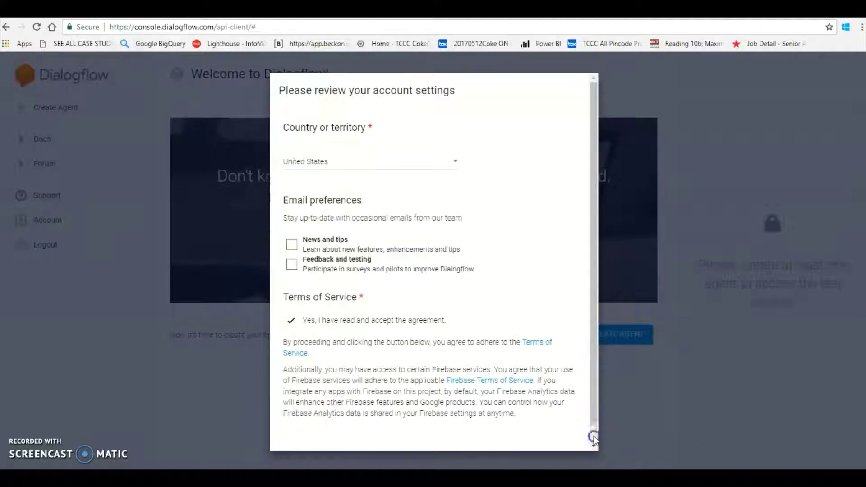
scroll(595, 438, "down", 1)
left_click(568, 437)
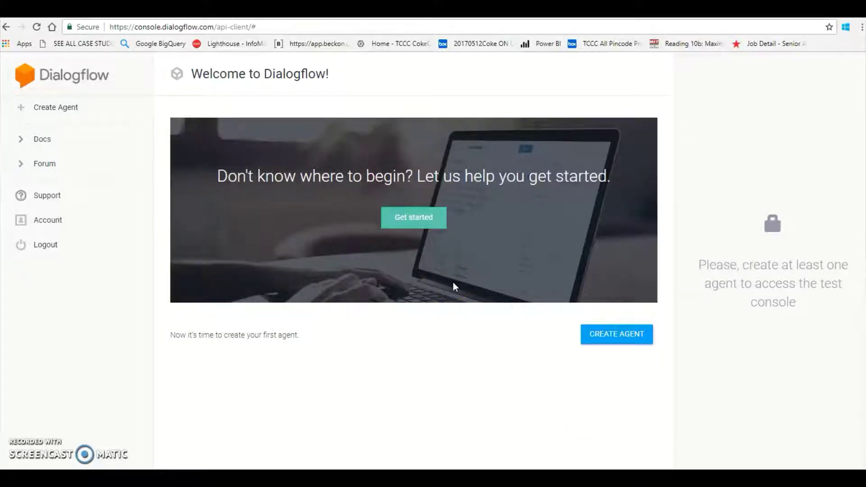
Create a new agent named TestTripPlanner with the default language, time zone and Google project settings.
left_click(608, 338)
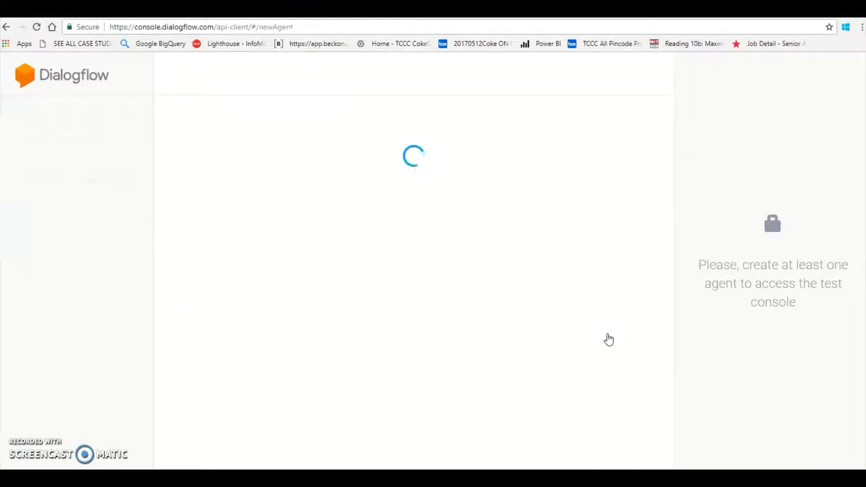
left_click(379, 75)
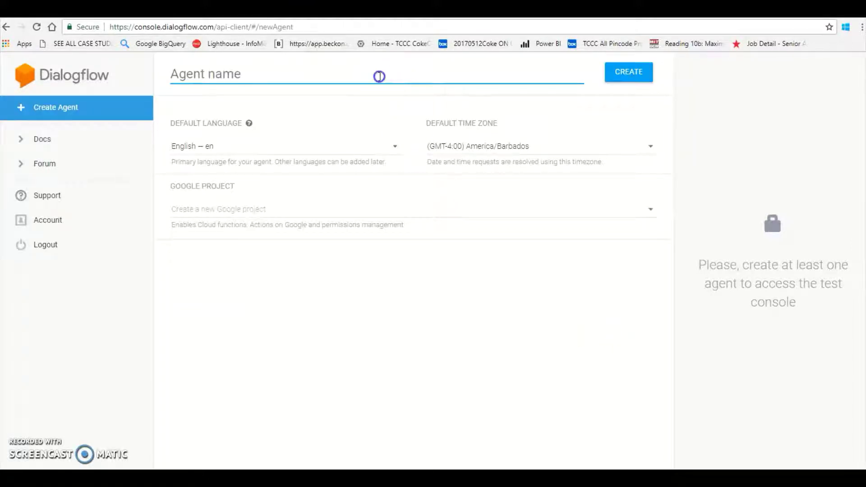
type("TestT")
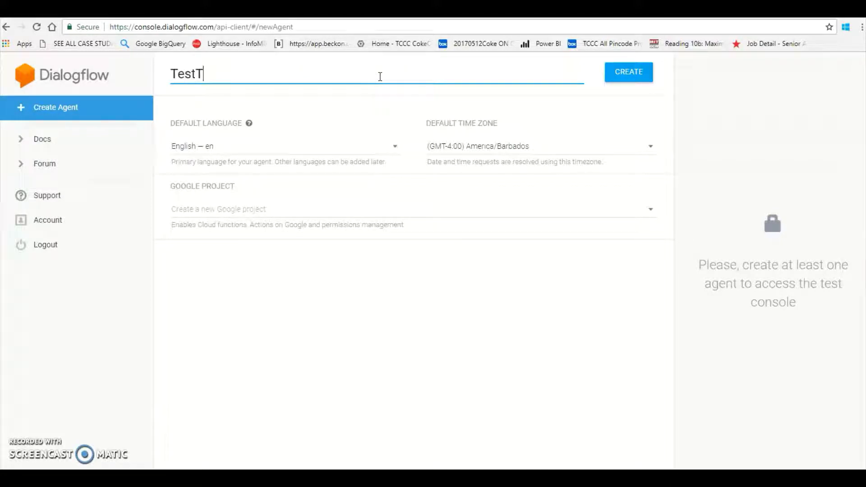
type("ripPlanner")
left_click(641, 77)
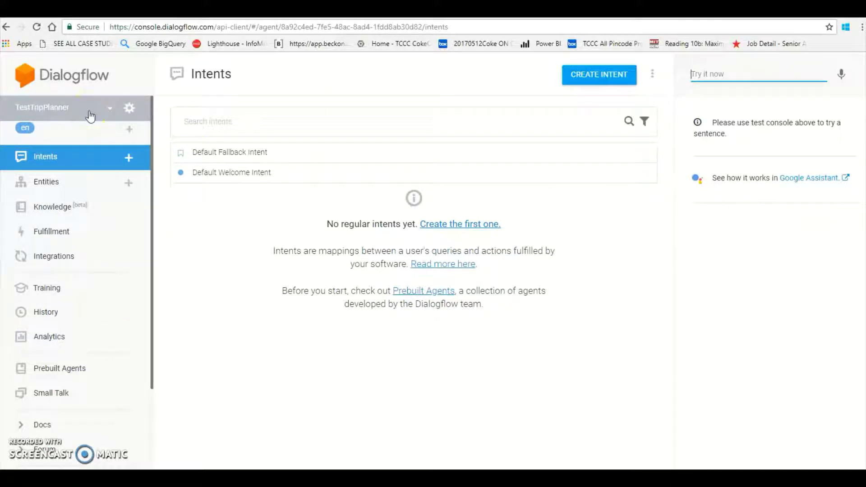
View the list of all agents and return to the intents of TestTripPlanner.
left_click(66, 117)
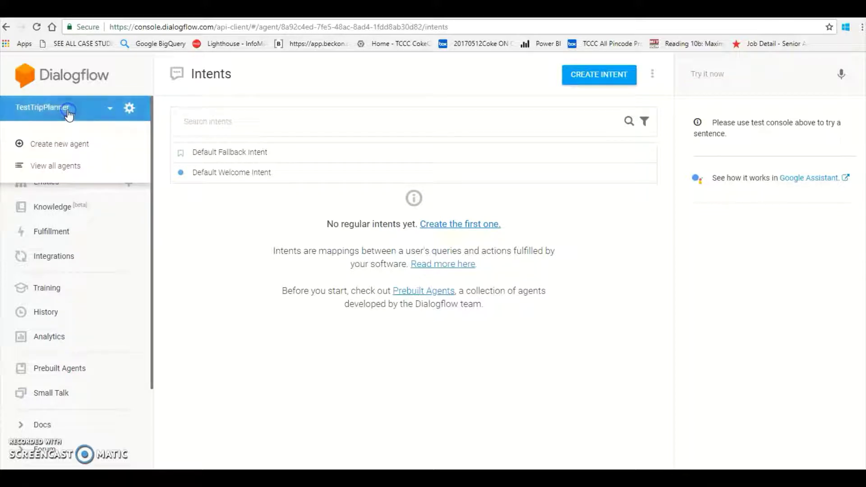
left_click(57, 165)
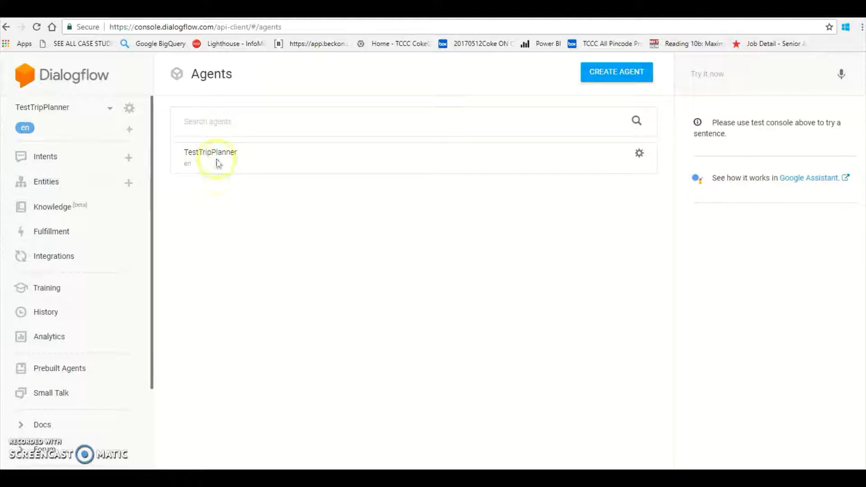
left_click(89, 162)
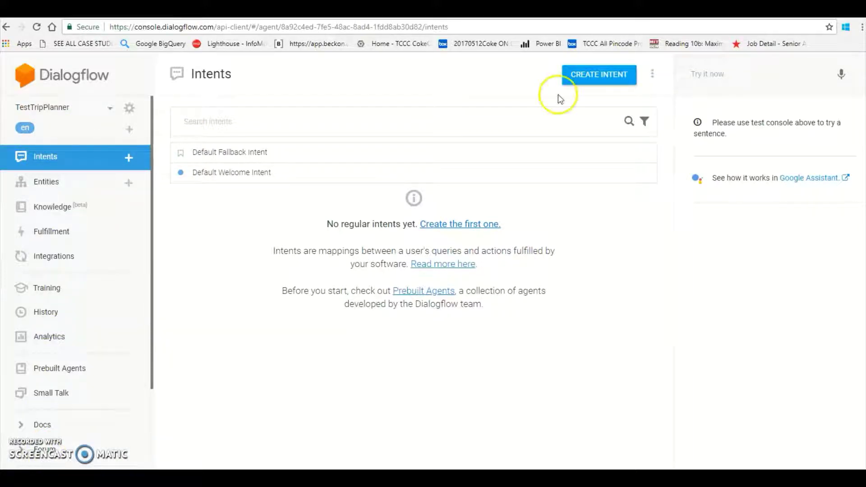
Create a new intent named BookFlight and save it.
left_click(583, 76)
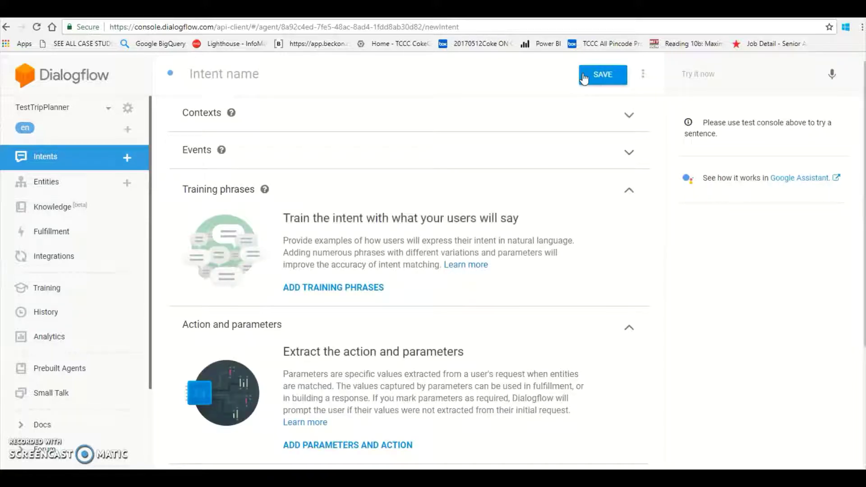
left_click(394, 69)
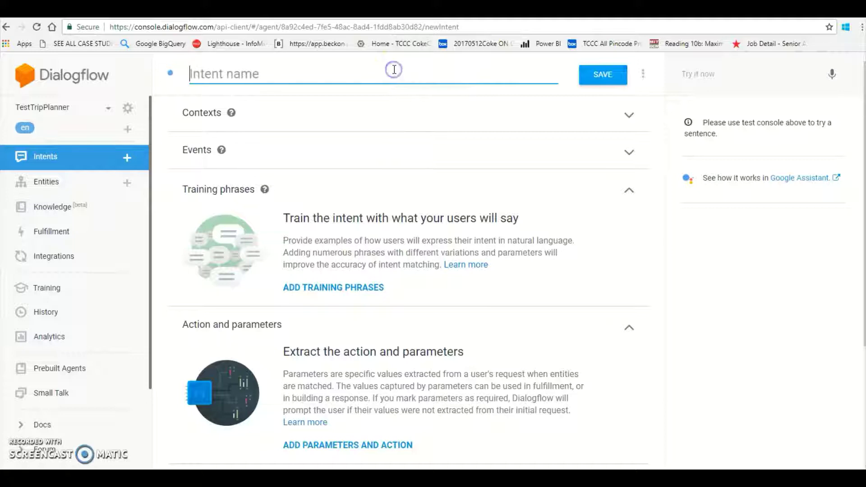
type("Book")
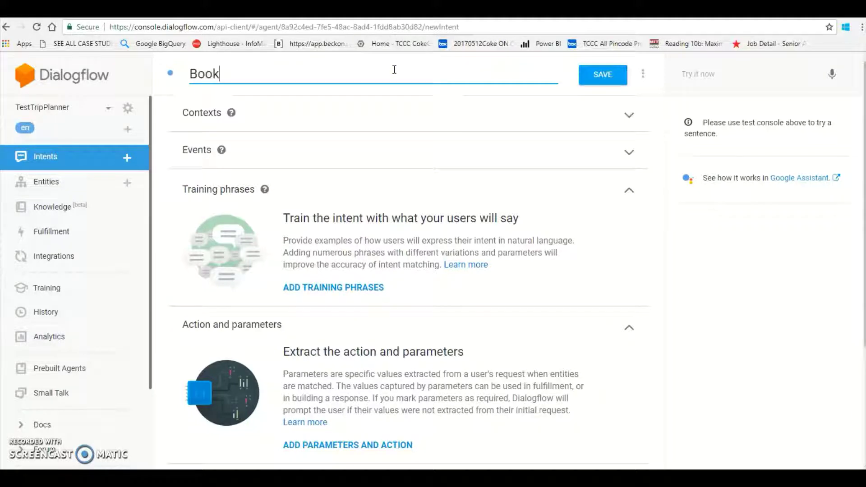
type("Flight")
left_click(600, 74)
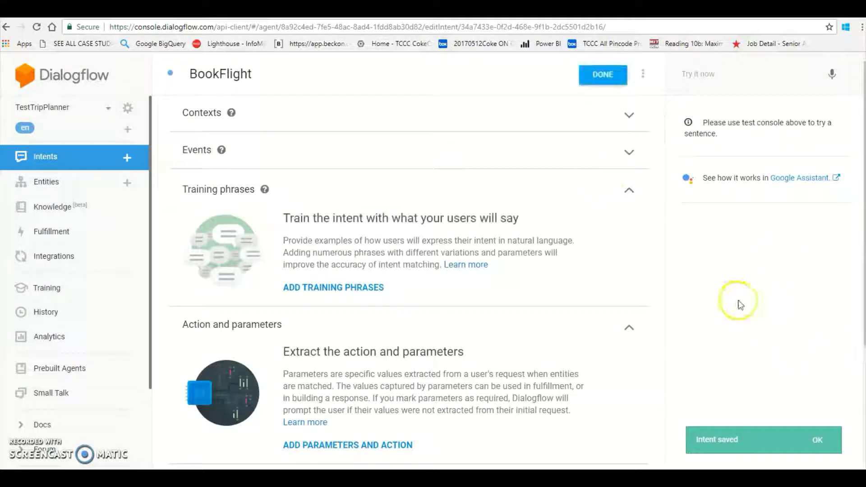
left_click(820, 442)
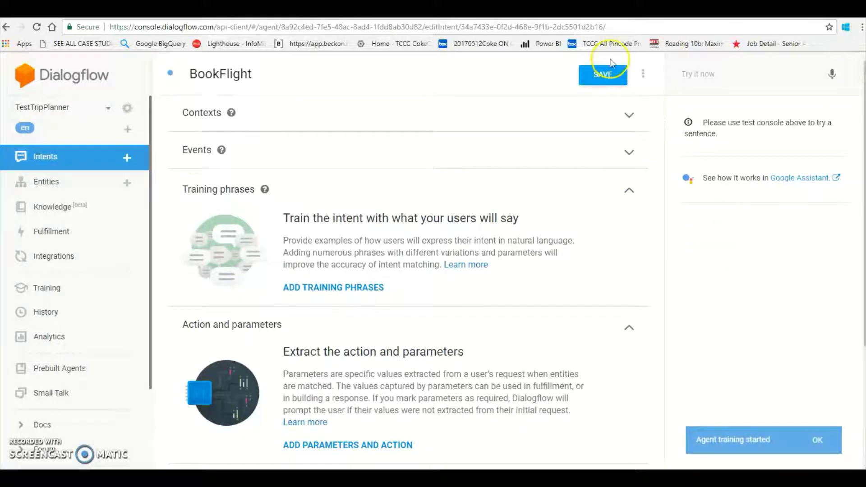
left_click(603, 73)
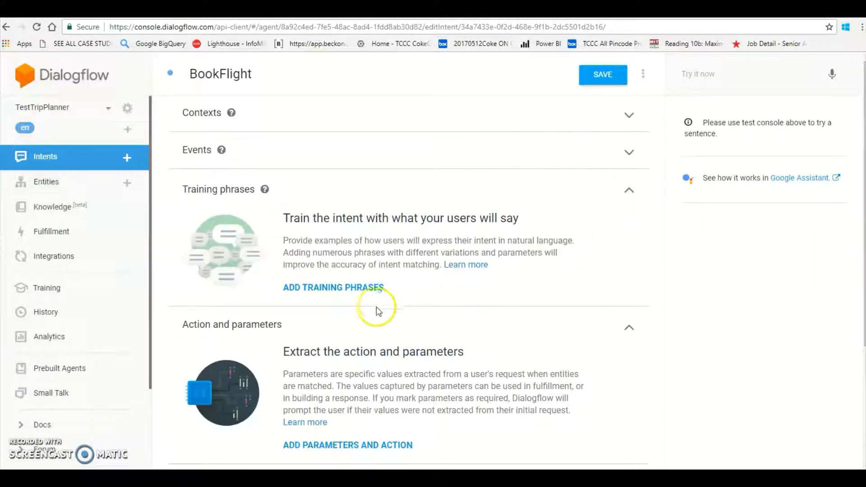
Add the training phrase "Book a flight from Atlanta to Paris on November 30" to the BookFlight intent.
left_click(368, 288)
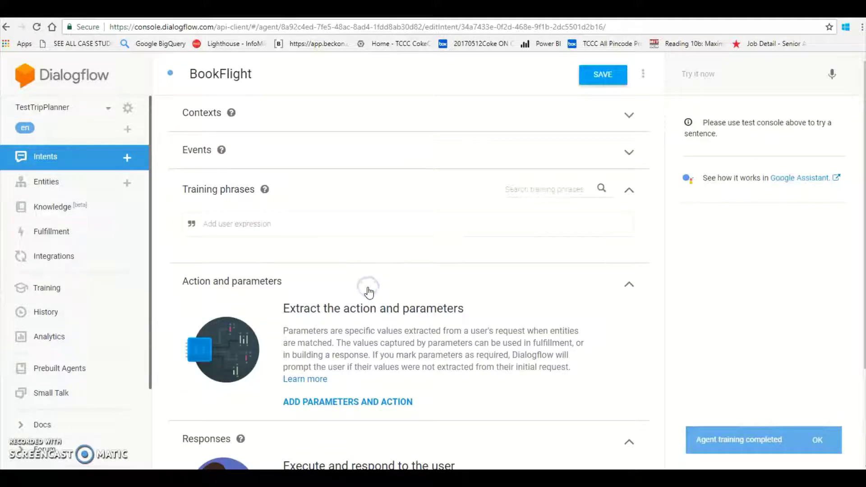
left_click(354, 229)
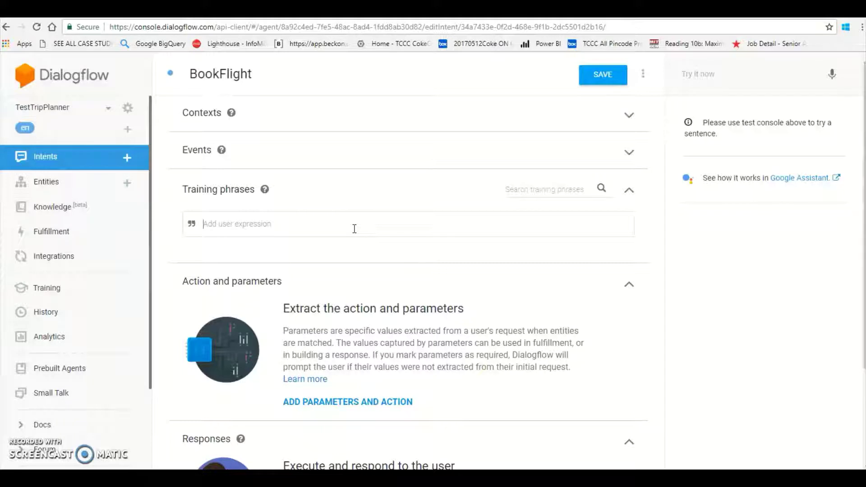
left_click(351, 223)
type("Book a flight from Atla")
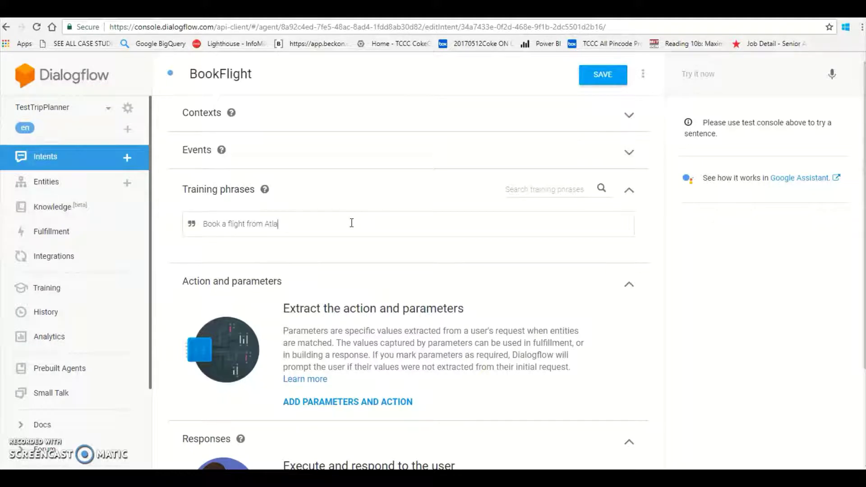
type("nta to Paris")
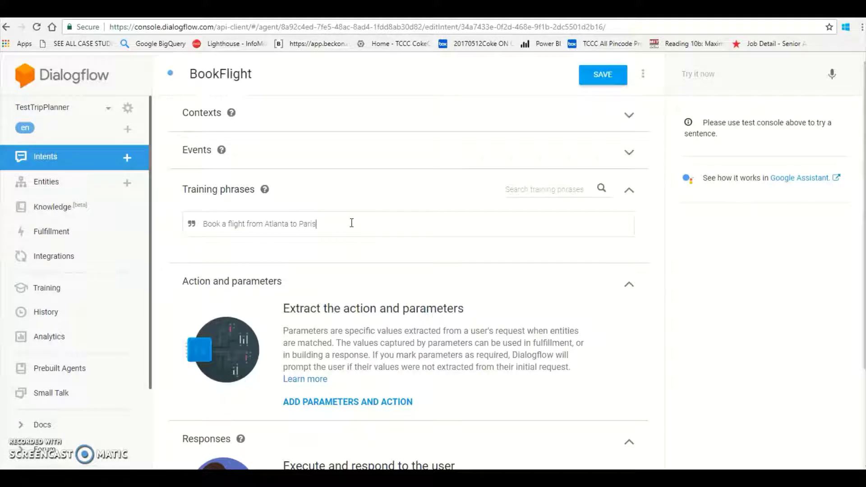
type(" on November 30")
key("Return")
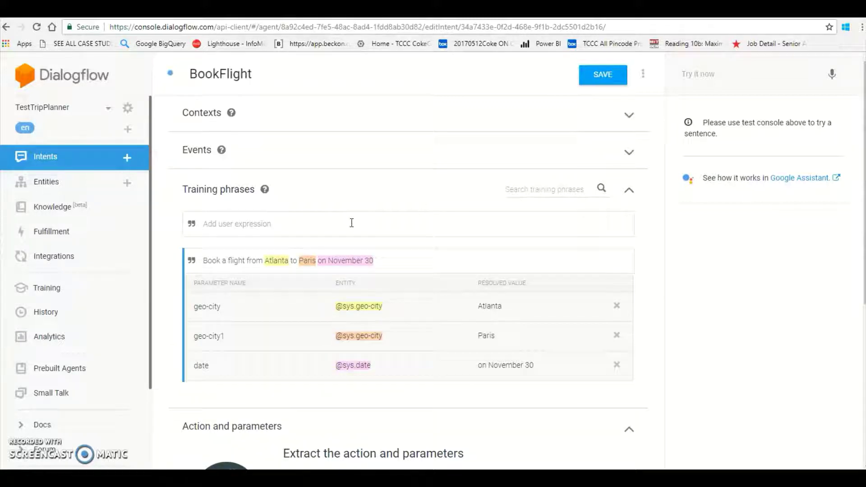
Inspect the entity annotations and parameter names assigned to the cities and date in the Atlanta to Paris phrase.
left_click(239, 231)
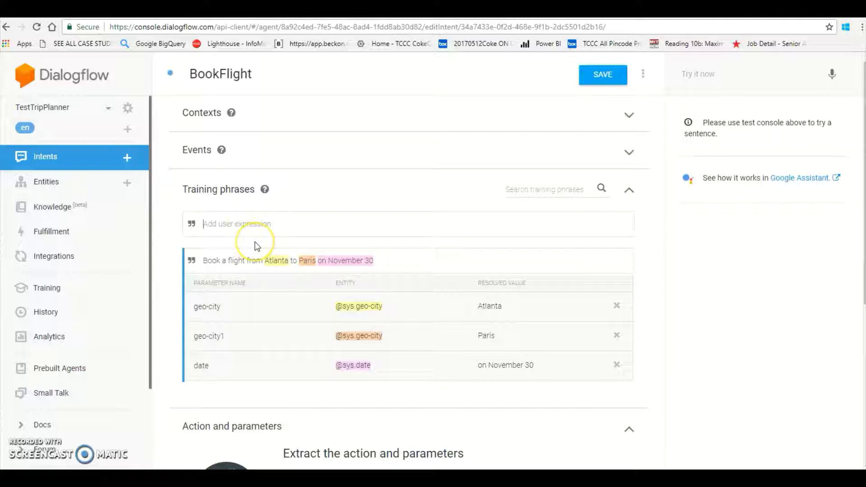
double_click(271, 260)
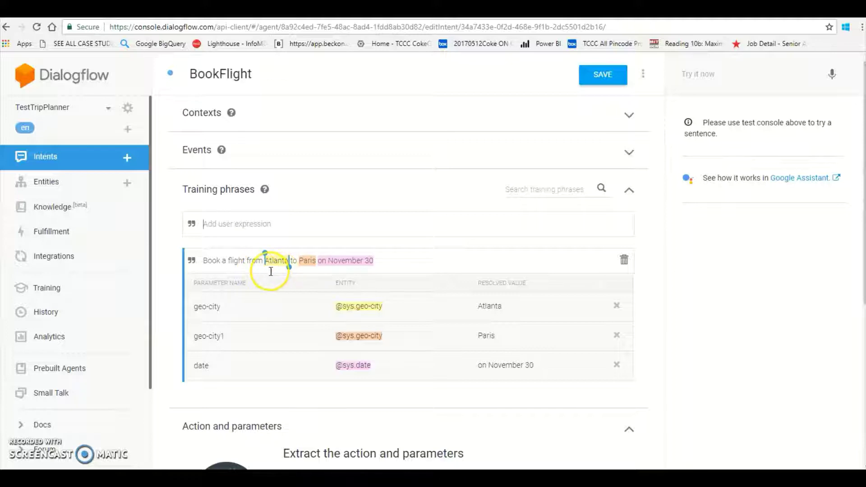
double_click(304, 266)
left_click(218, 303)
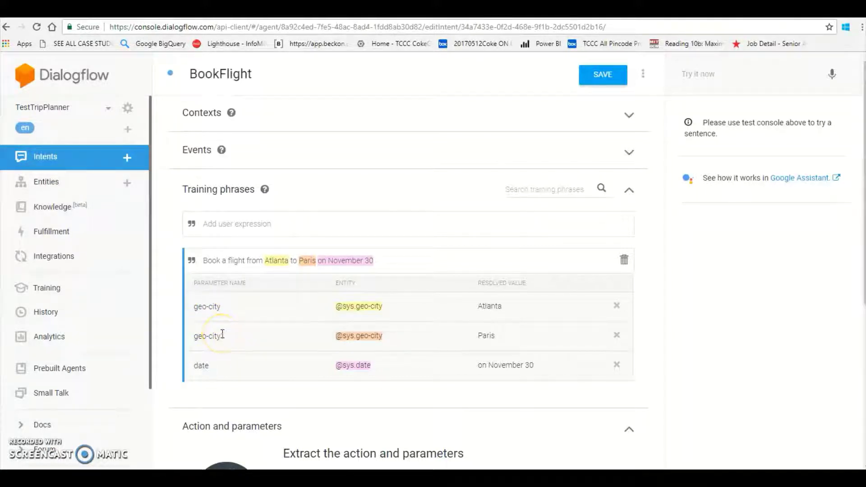
double_click(320, 260)
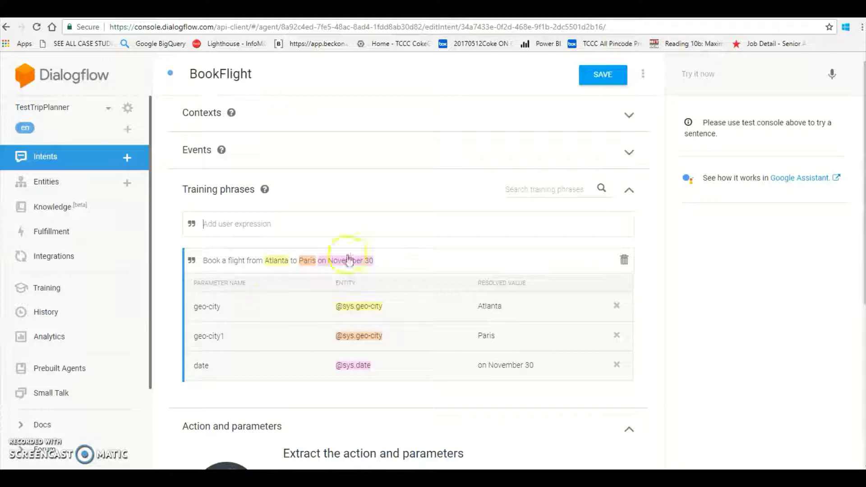
Add a second training phrase reading "Reserve a flight on November 30 from London to NewYork".
left_click(448, 229)
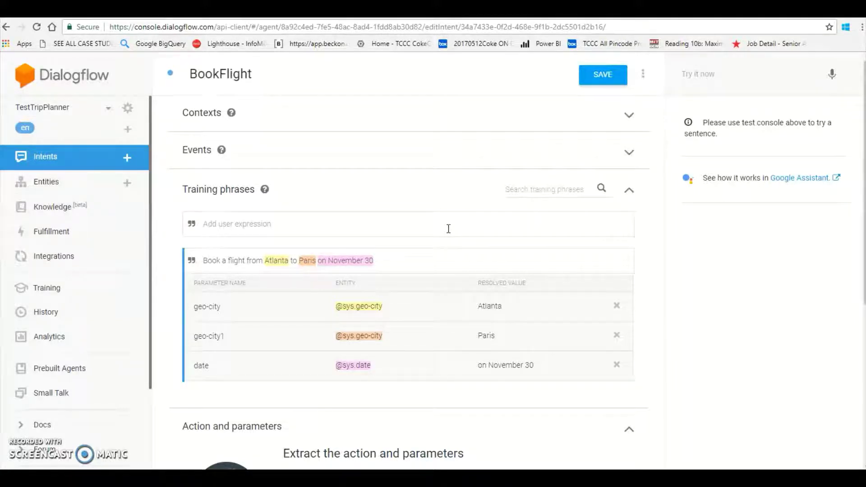
type("Reserve a flight on Nove")
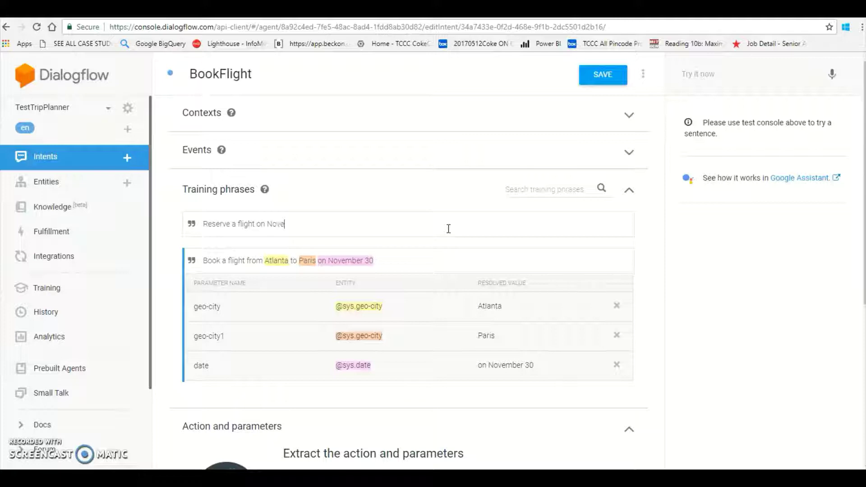
type("mber 30 from Lon")
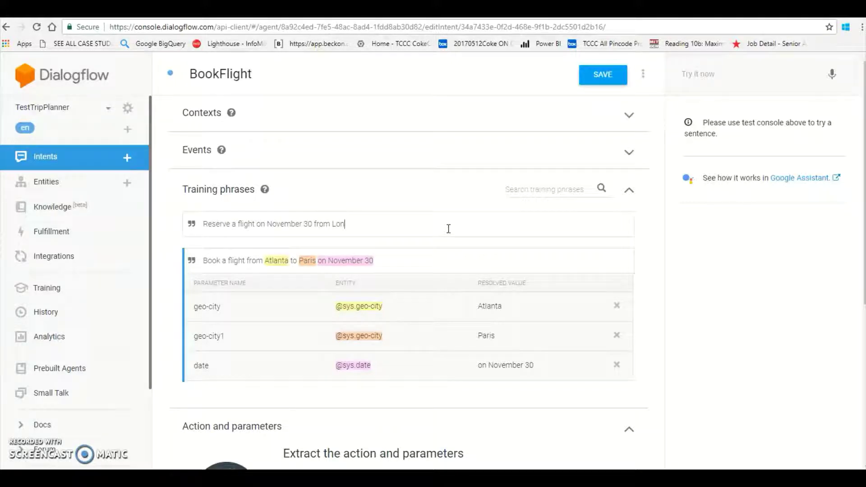
type("NewYork")
key("Return")
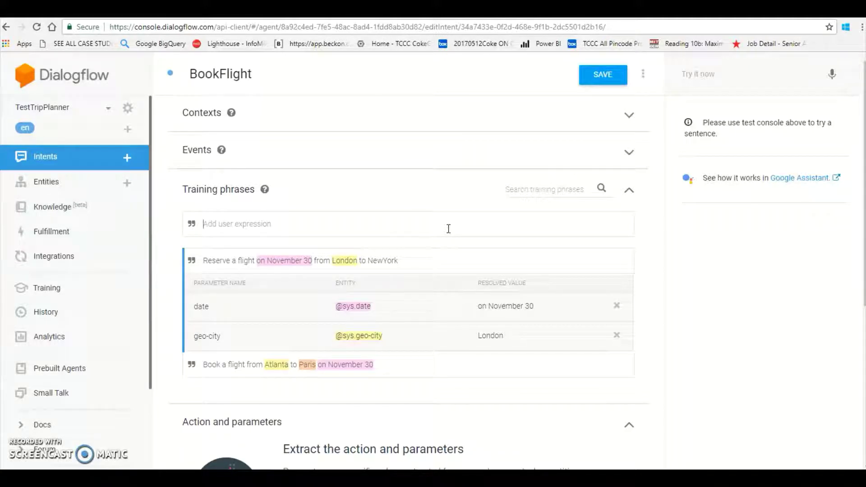
left_click(403, 262)
double_click(346, 261)
left_click(370, 261)
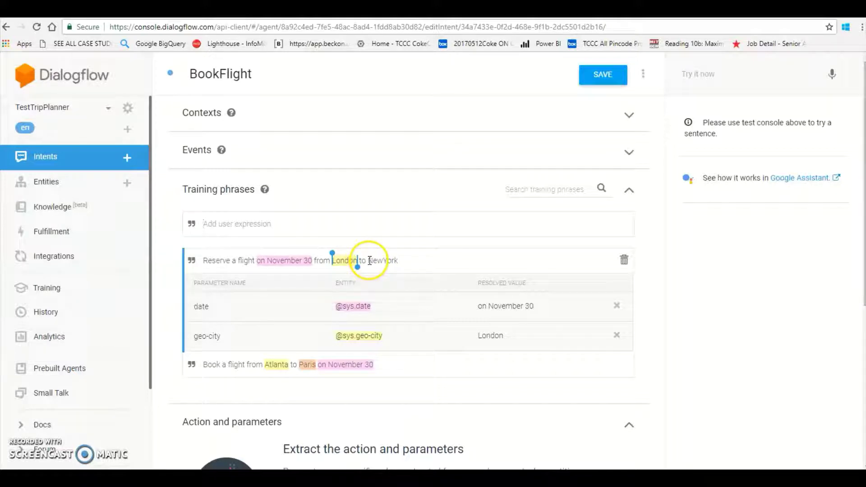
right_click(383, 261)
left_click(388, 261)
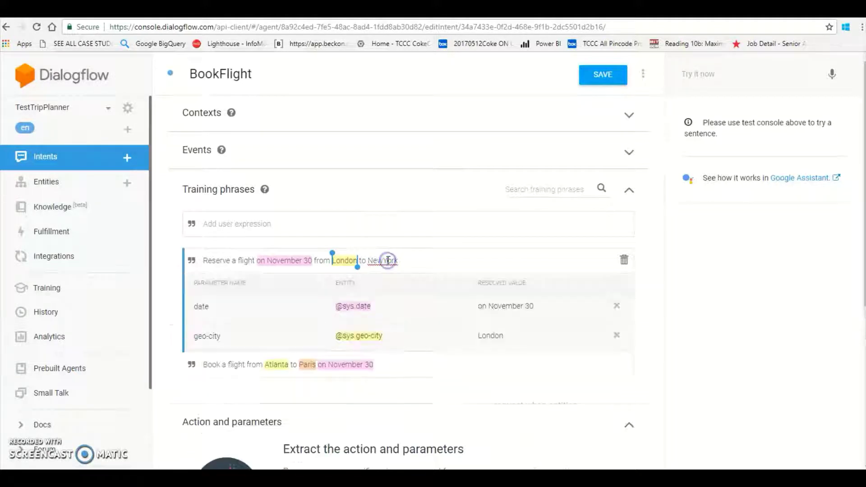
left_click_drag(398, 261, 369, 260)
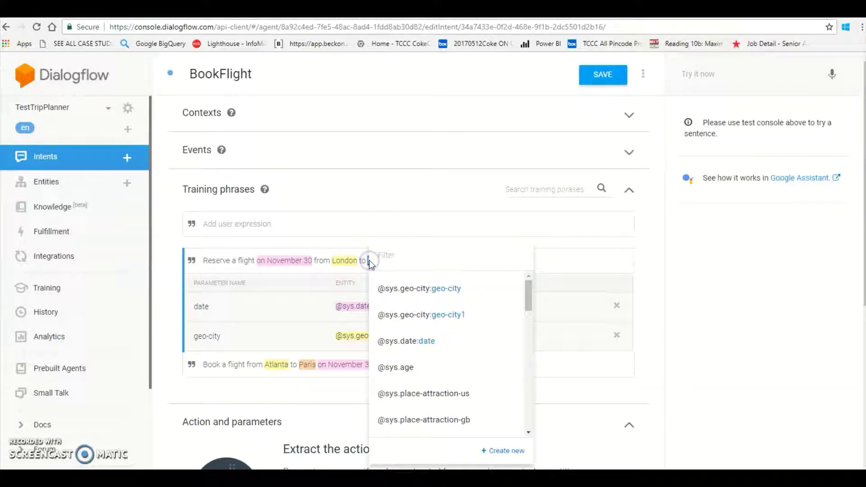
left_click(404, 315)
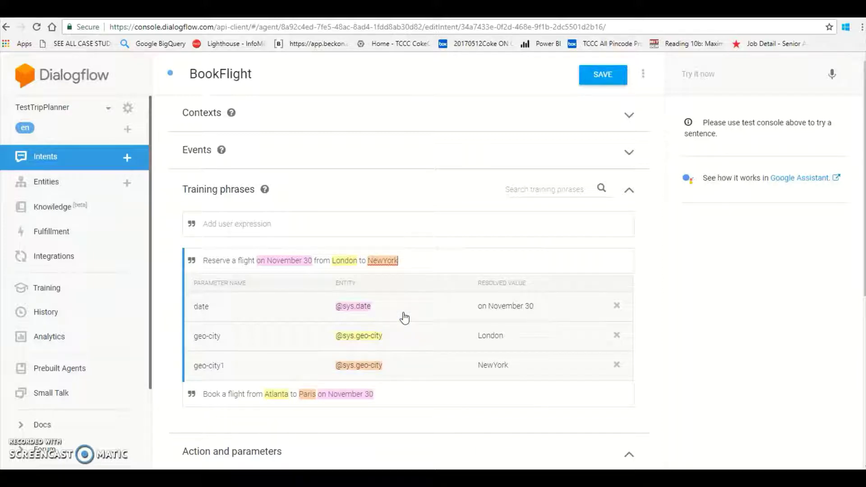
Add a third training phrase reading "Book Flight on September 20 from Atlanta to Tampa" to the BookFlight intent.
left_click(399, 317)
left_click(334, 276)
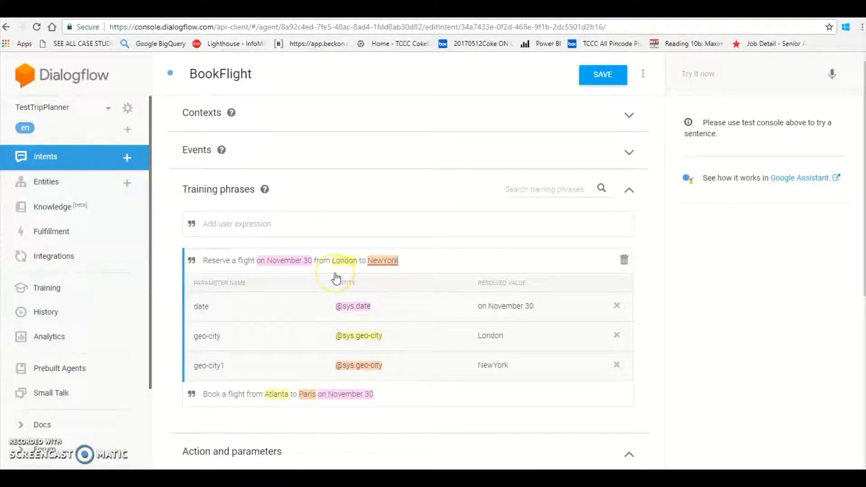
left_click(379, 234)
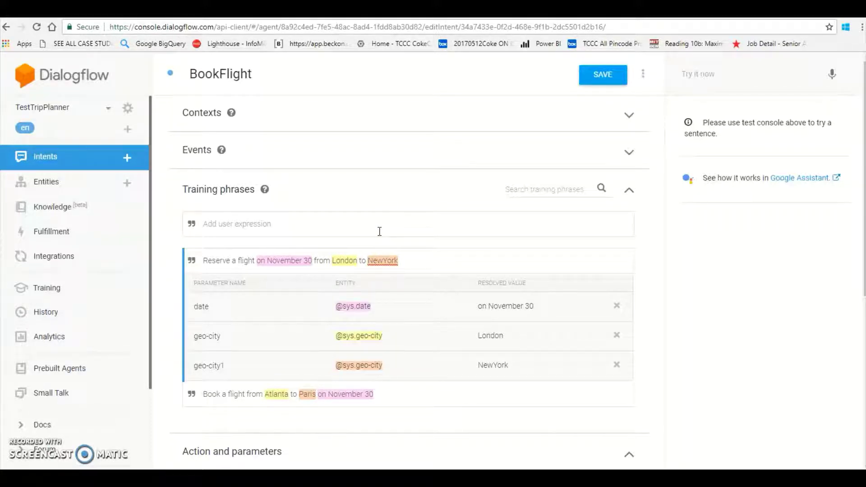
left_click(362, 227)
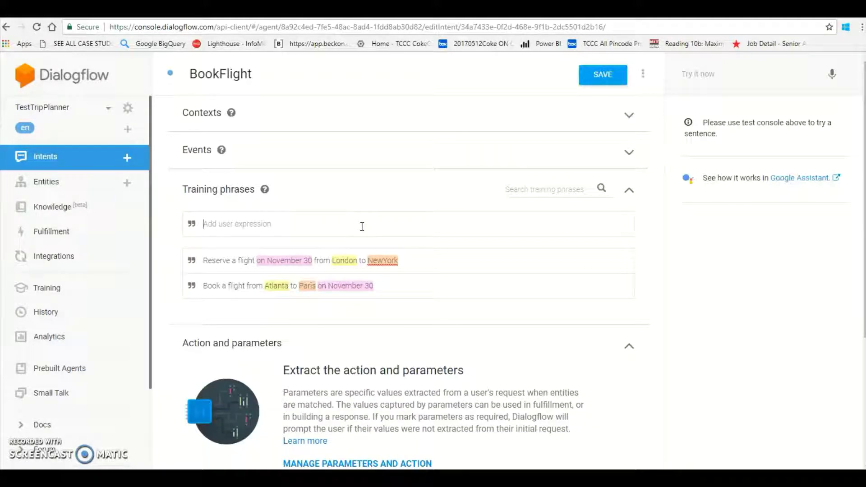
type("B")
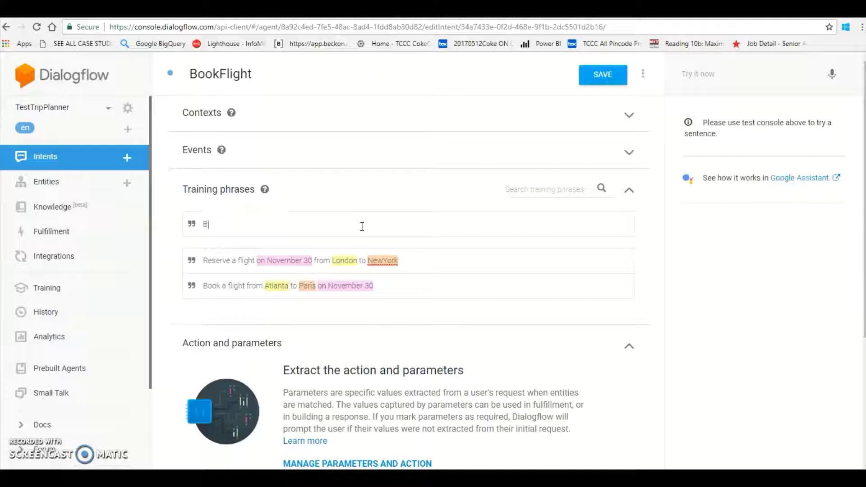
type("ook Flight")
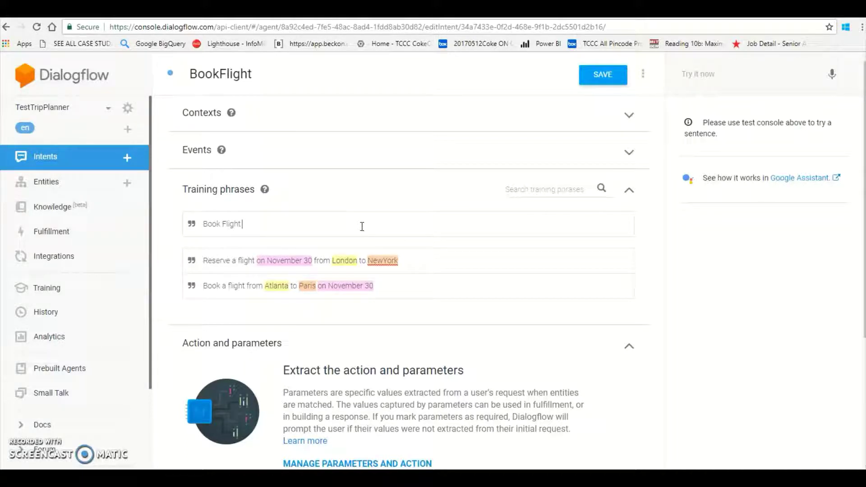
type(" on September 20 from")
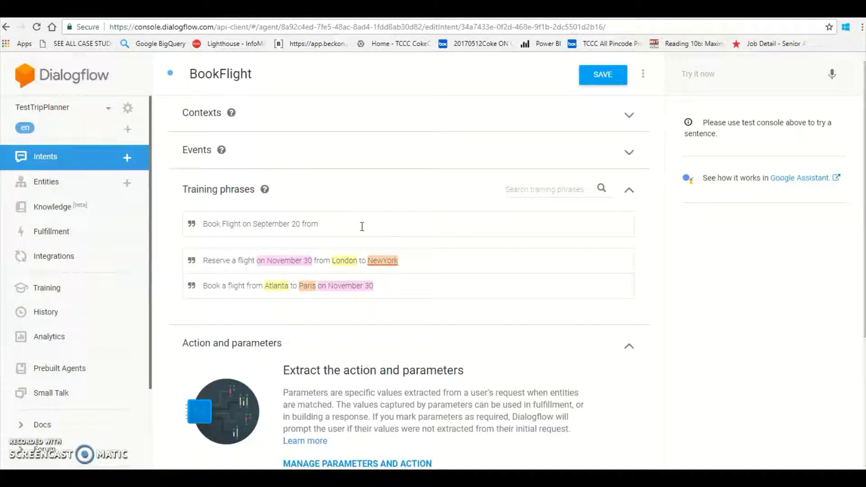
type(" Atlanta to Tampp")
key("Return")
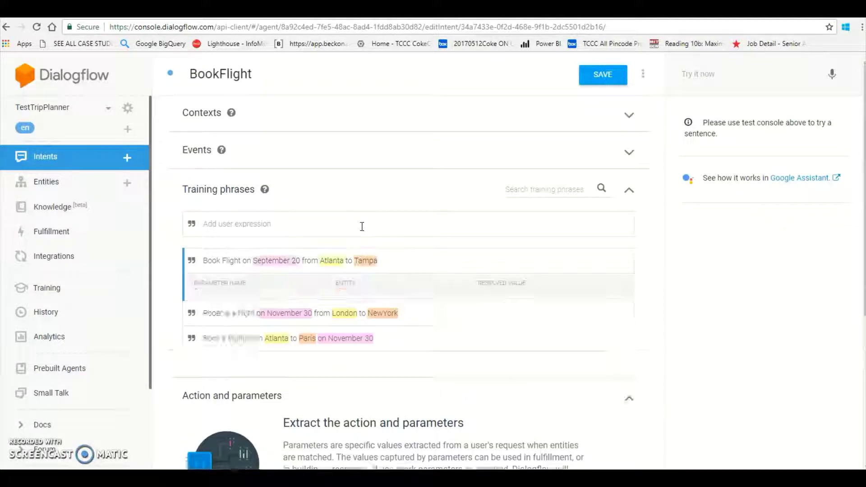
Open the intent's action and parameter settings and mark geo-city, geo-city1 and date as required.
left_click(556, 269)
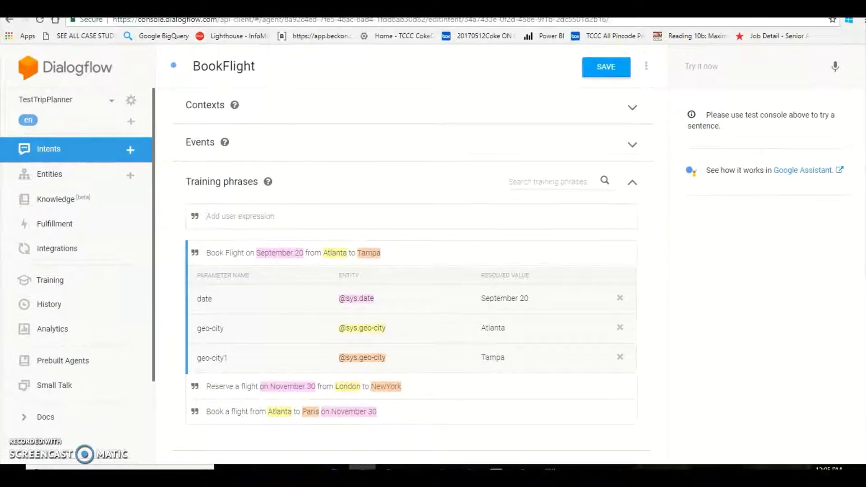
scroll(412, 275, "down", 3)
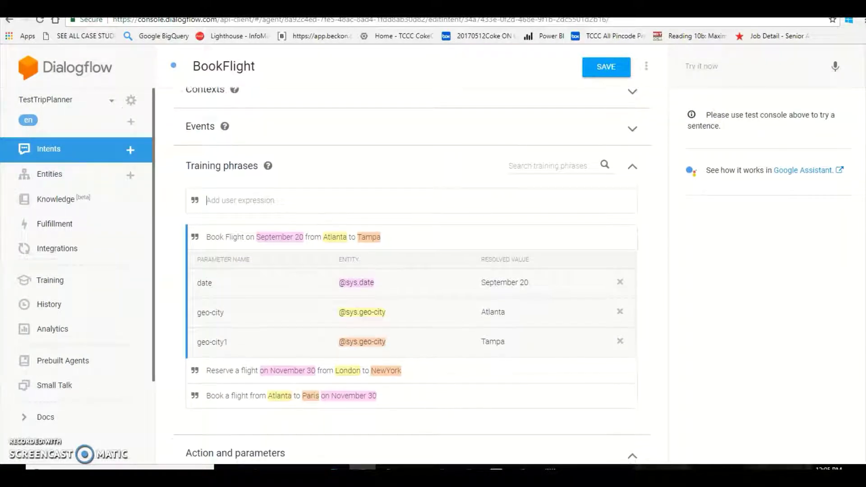
scroll(412, 275, "down", 5)
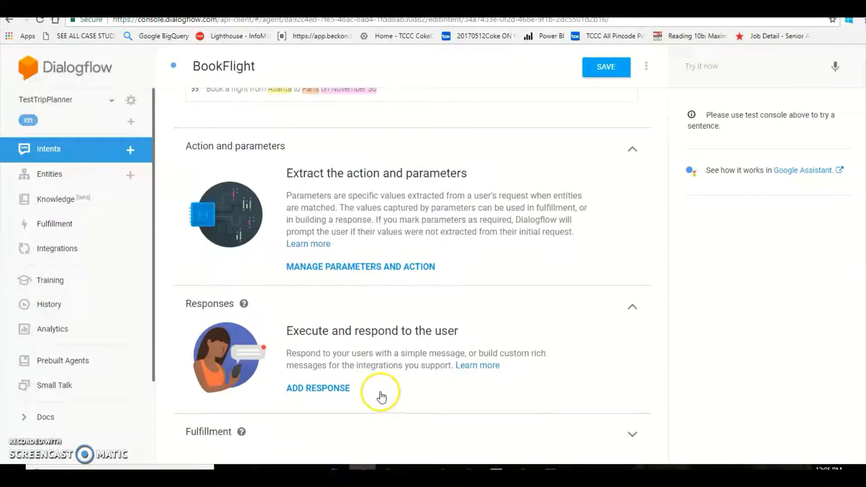
left_click(353, 267)
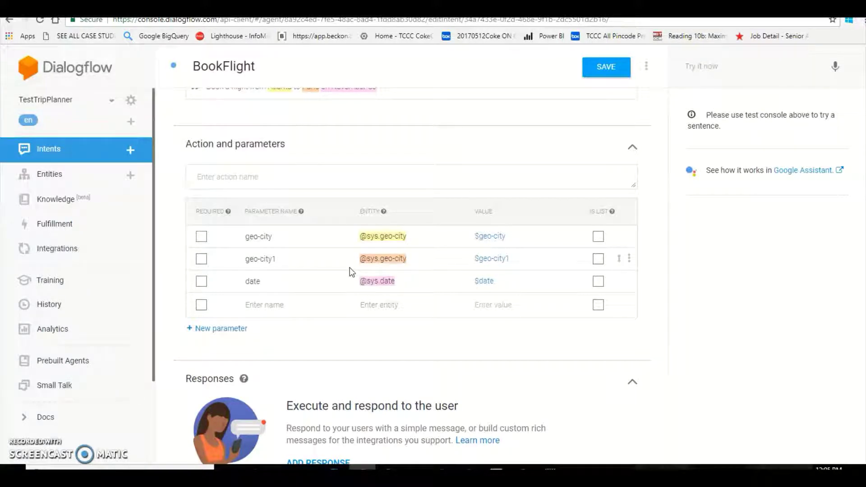
left_click(201, 237)
left_click(202, 260)
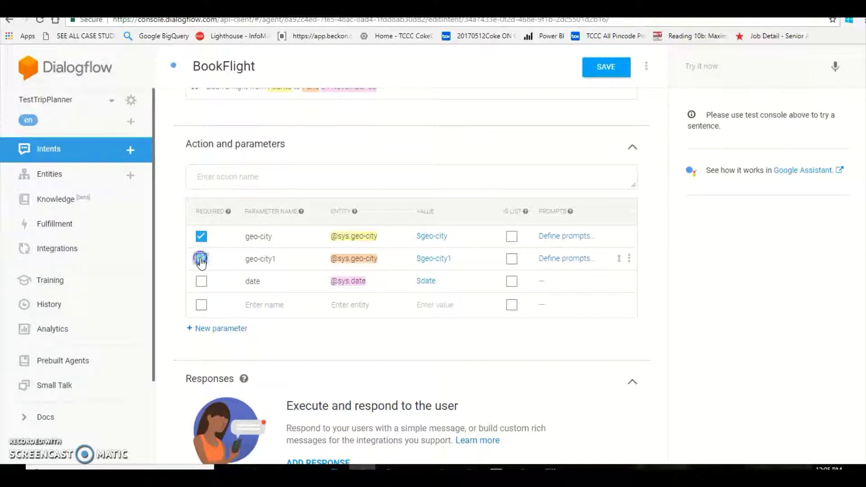
left_click(201, 281)
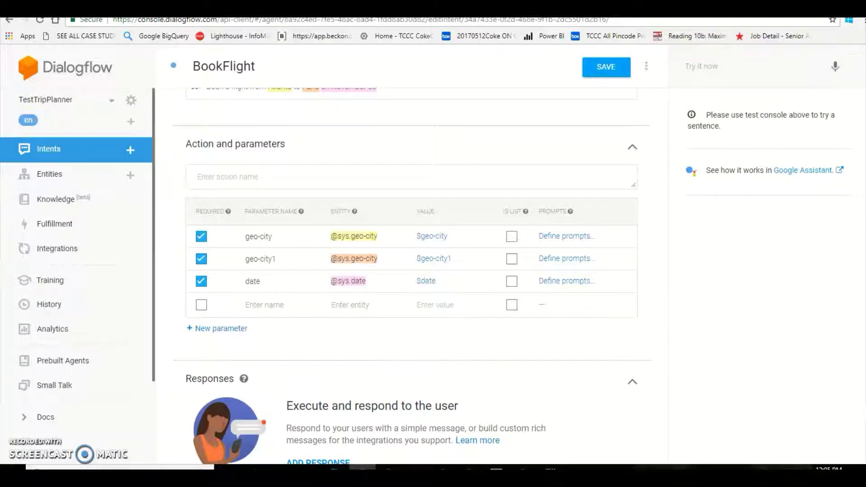
Add a text response to the BookFlight intent that begins with "Done. Your Flight on".
scroll(411, 271, "down", 1)
scroll(412, 276, "down", 1)
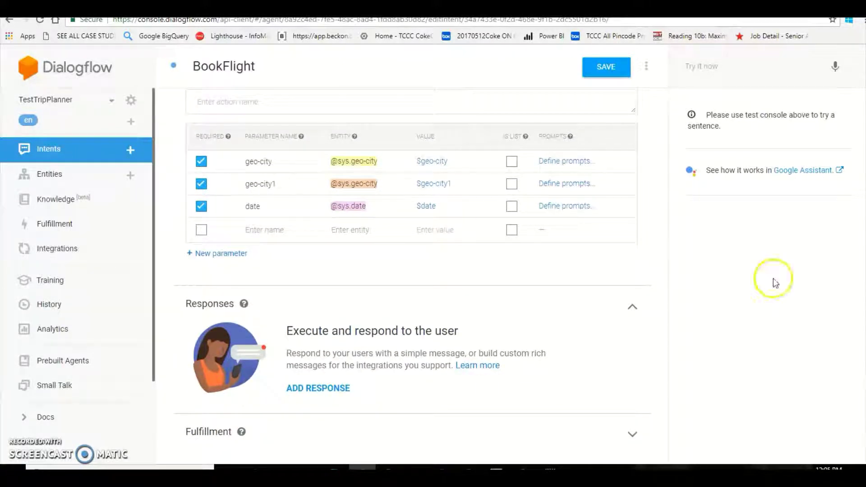
left_click(276, 183)
key("BackSpace")
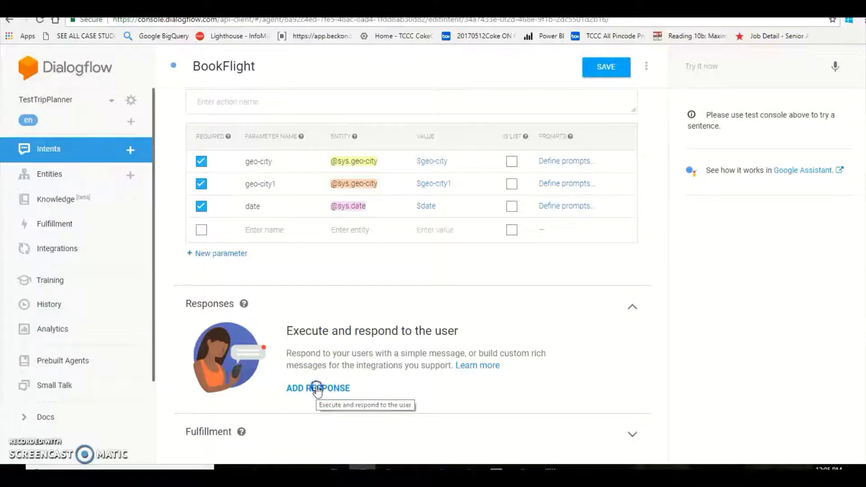
left_click(317, 390)
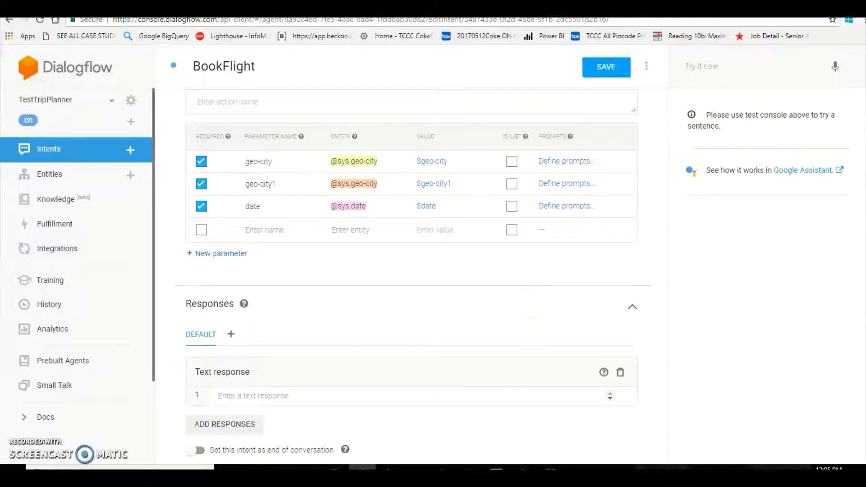
scroll(547, 190, "down", 2)
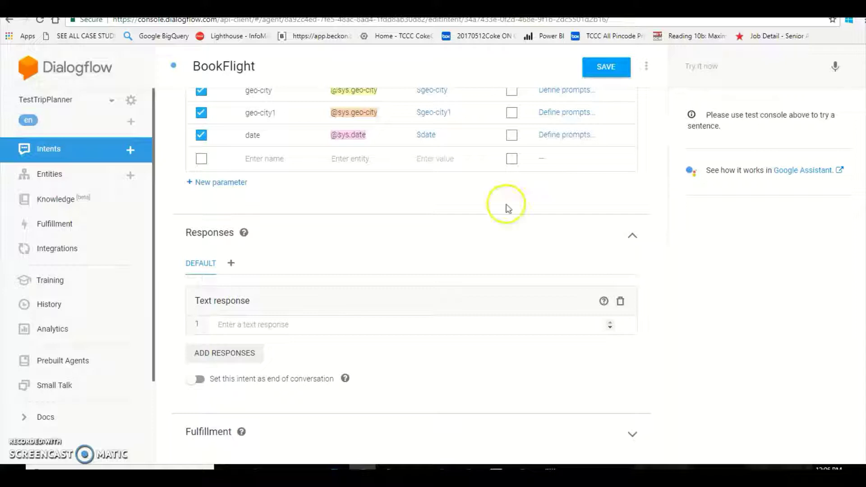
left_click(351, 324)
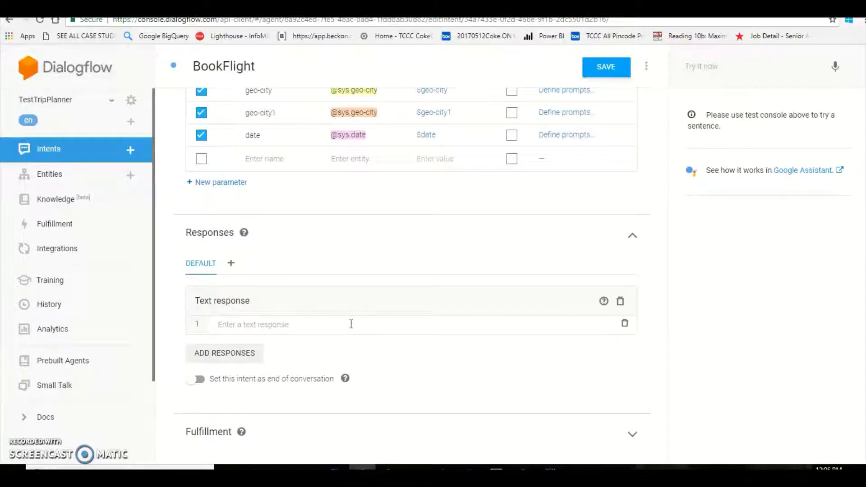
type("Don")
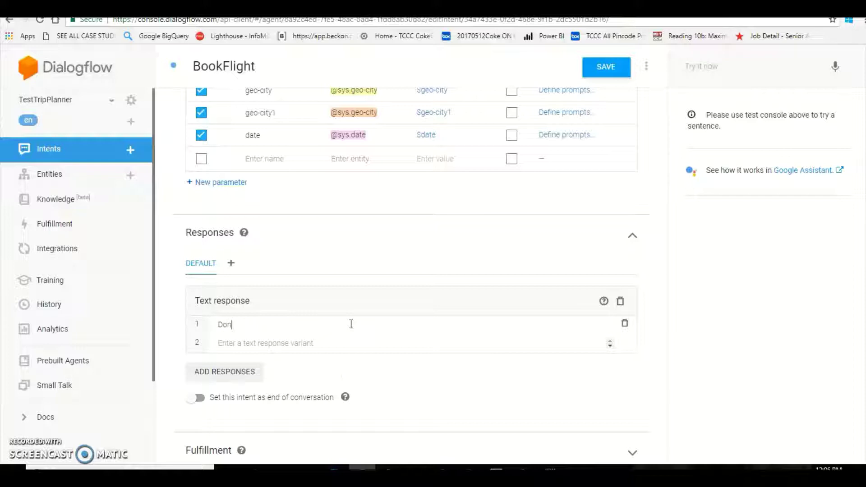
type("e. Your Flight on")
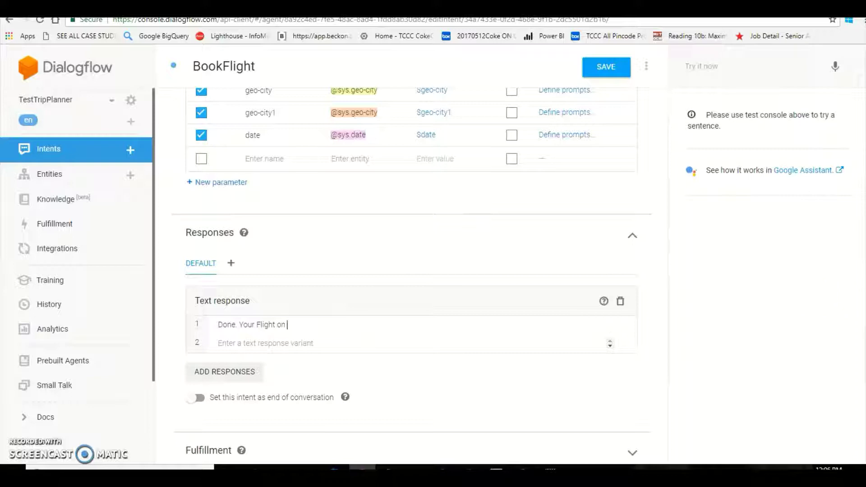
Continue the first text response with the $date parameter followed by the word "from".
scroll(406, 270, "up", 3)
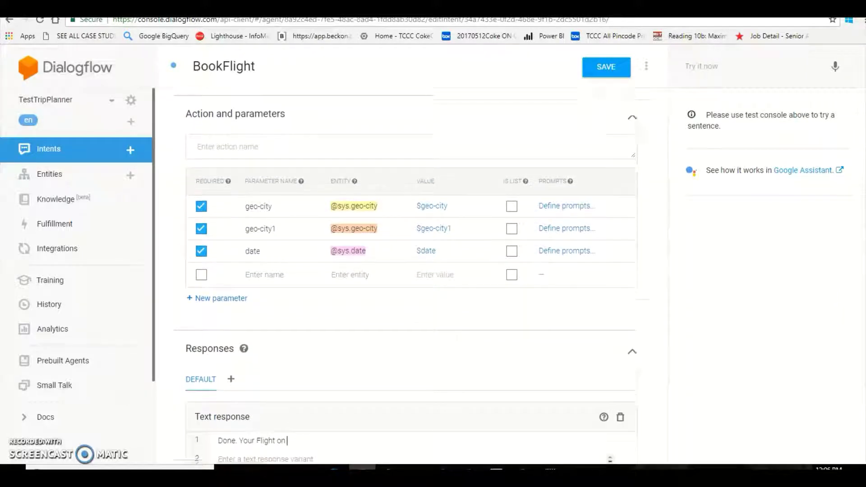
scroll(406, 271, "down", 2)
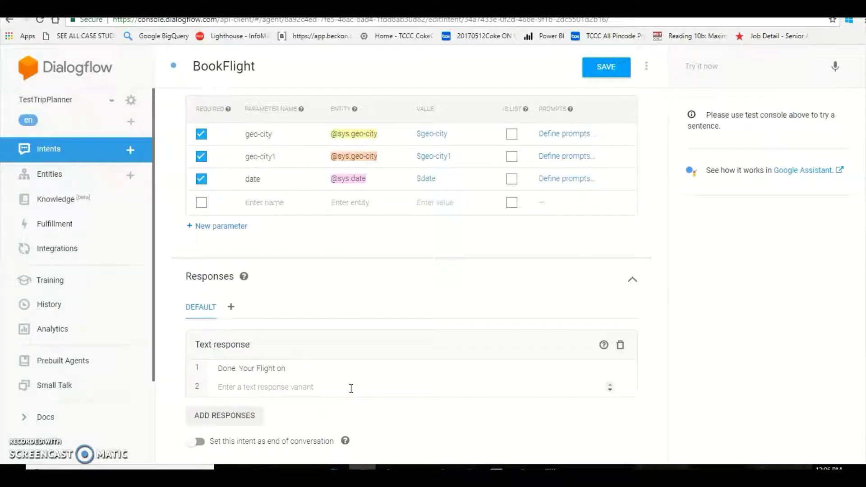
type("$")
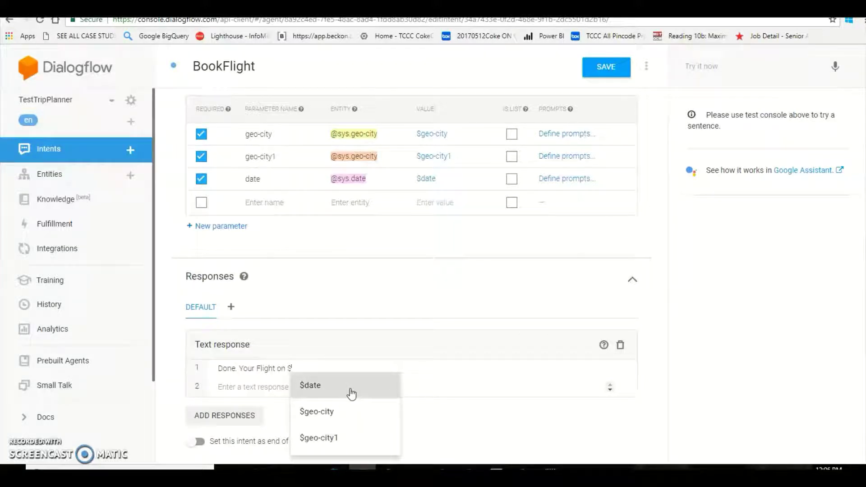
type("data")
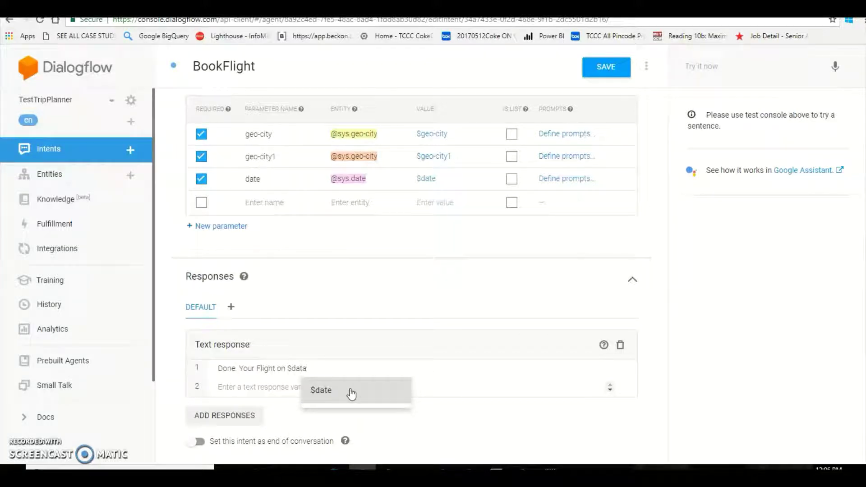
left_click(350, 391)
left_click(344, 369)
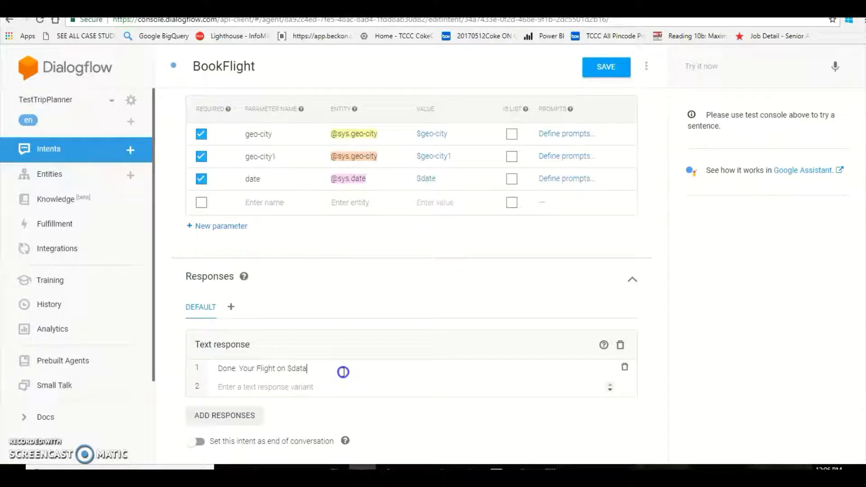
key("BackSpace")
type("e from @")
Complete the text response with the departure and destination parameters as "$geo-city to $geo-city1 is booked.".
key("BackSpace")
type("$")
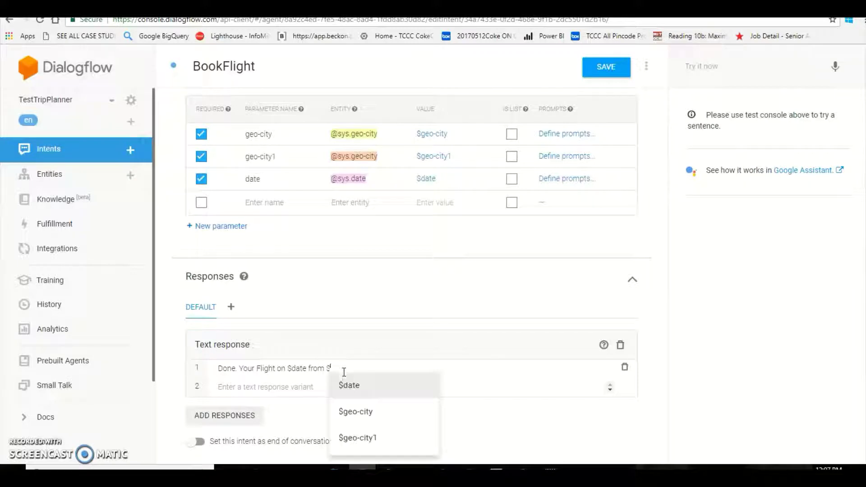
left_click(354, 412)
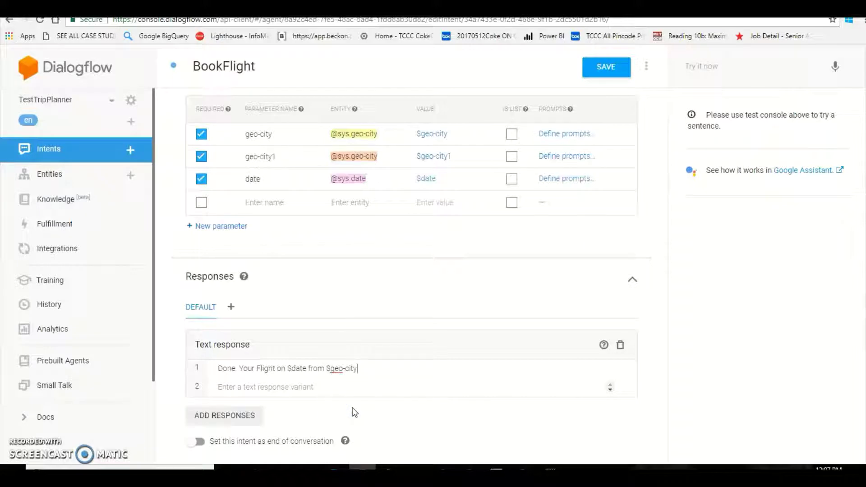
type("to $")
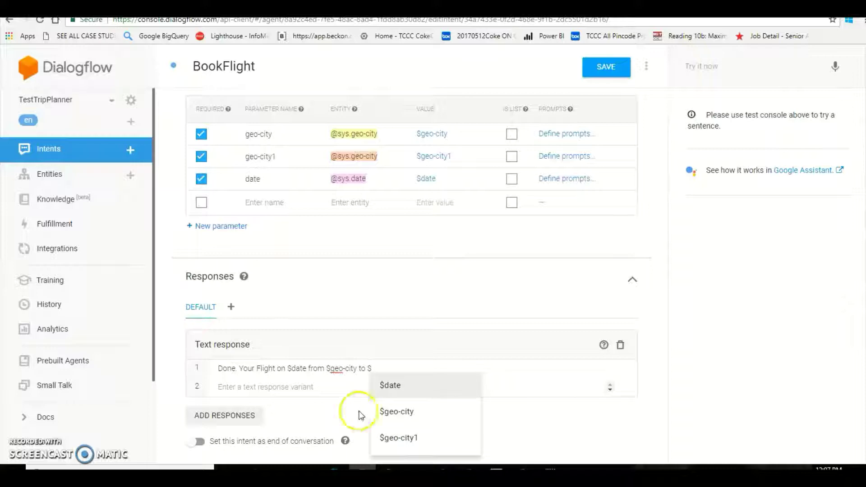
left_click(392, 438)
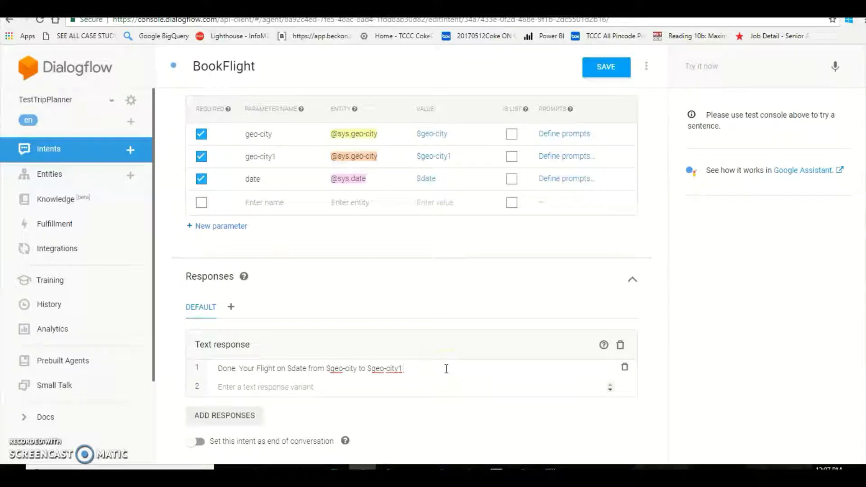
type("is booked.")
left_click(290, 410)
left_click(588, 427)
Review the training phrases and parameters, and save the BookFlight intent.
scroll(847, 290, "down", 1)
scroll(847, 290, "up", 7)
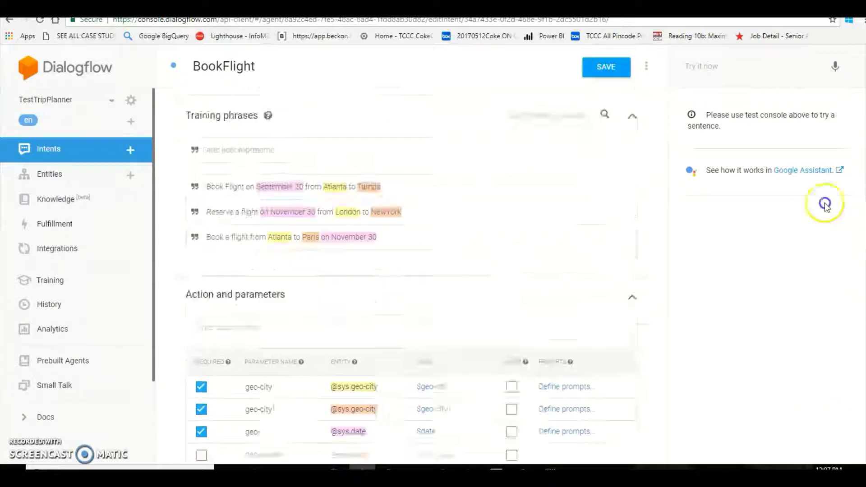
scroll(825, 204, "up", 3)
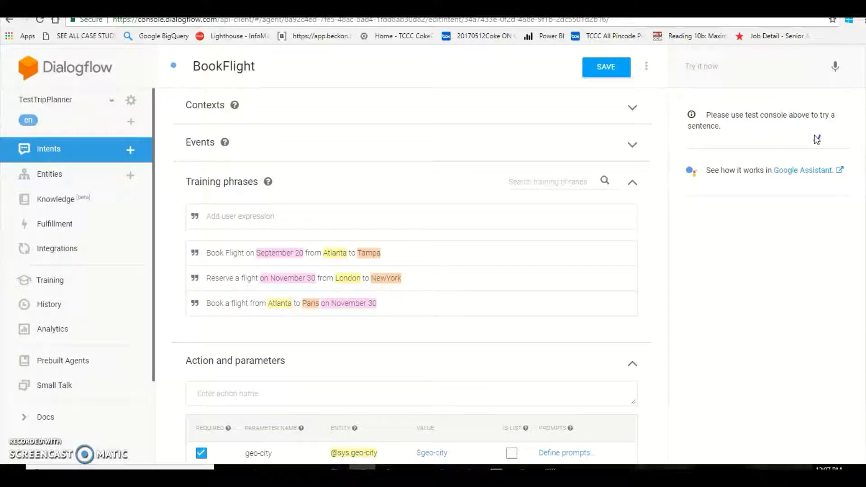
left_click(828, 168)
scroll(411, 275, "down", 6)
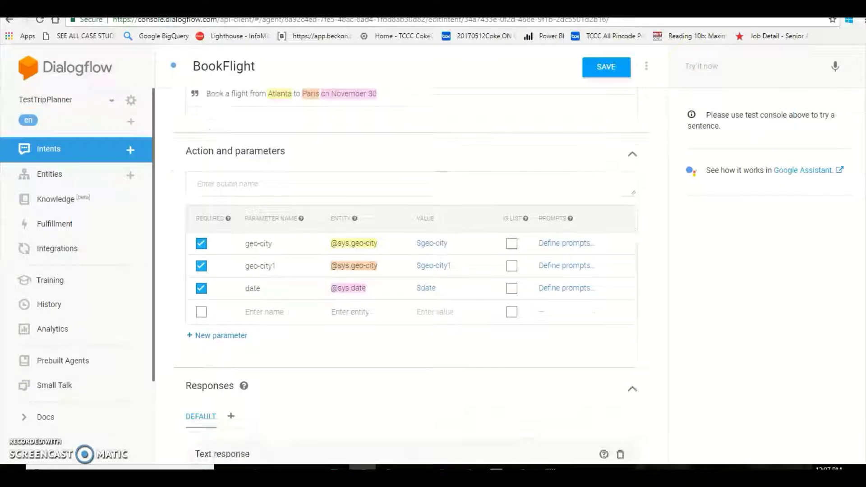
scroll(411, 275, "down", 1)
scroll(411, 275, "up", 8)
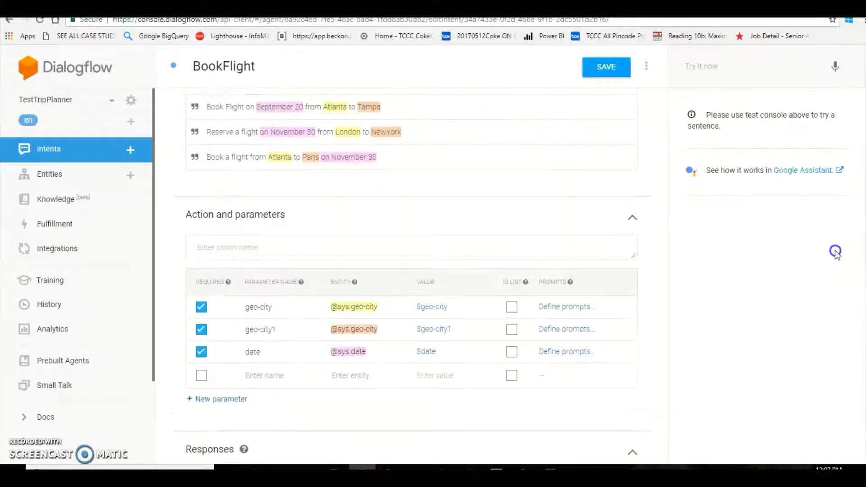
left_click(618, 77)
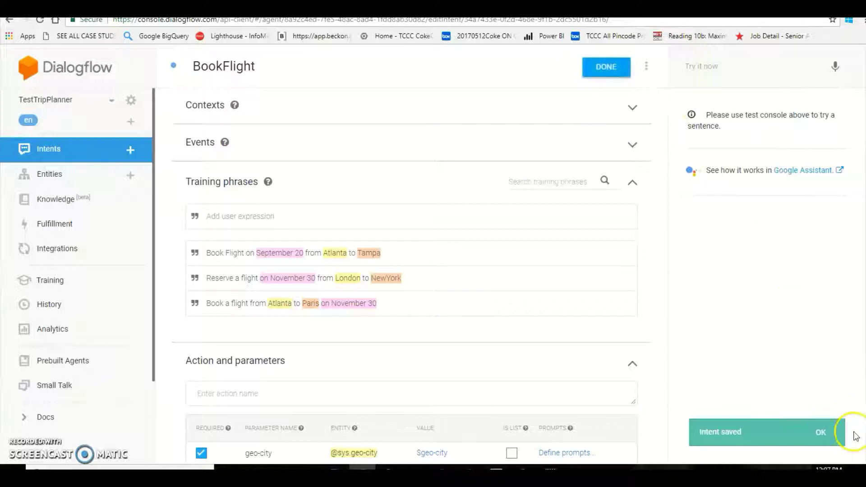
left_click(824, 432)
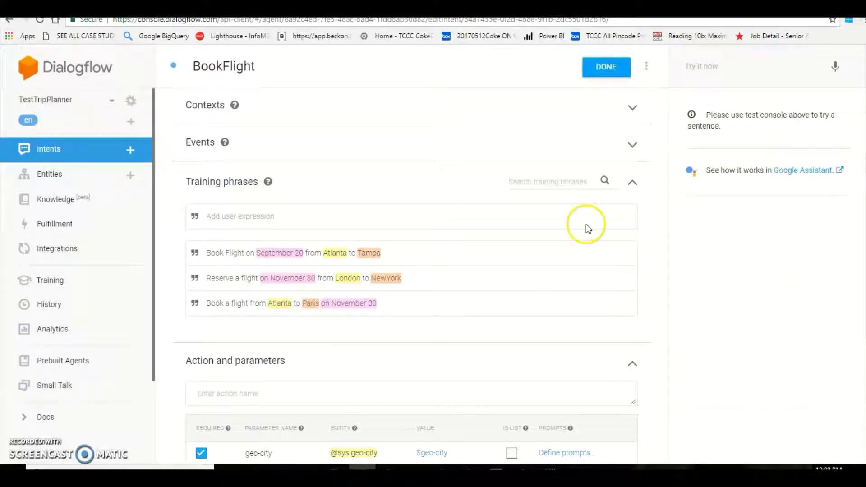
Test the agent by submitting the sentence "Book a flight" in the test console.
left_click(699, 68)
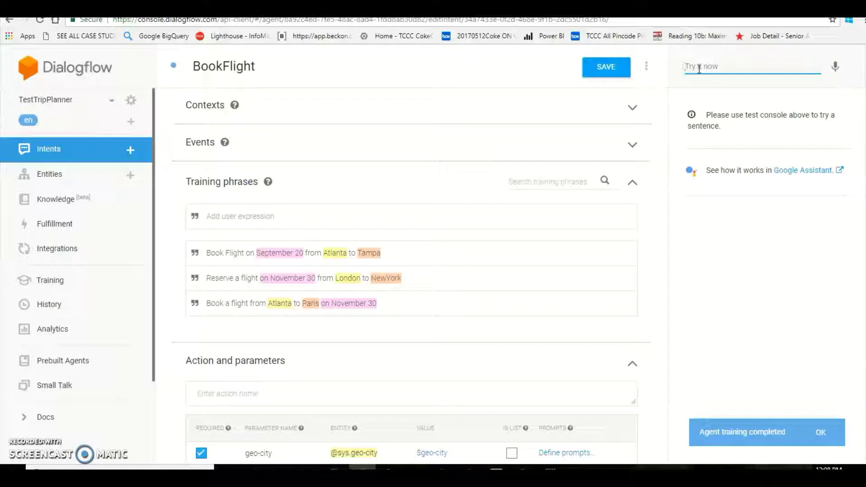
left_click(697, 74)
type("Bp")
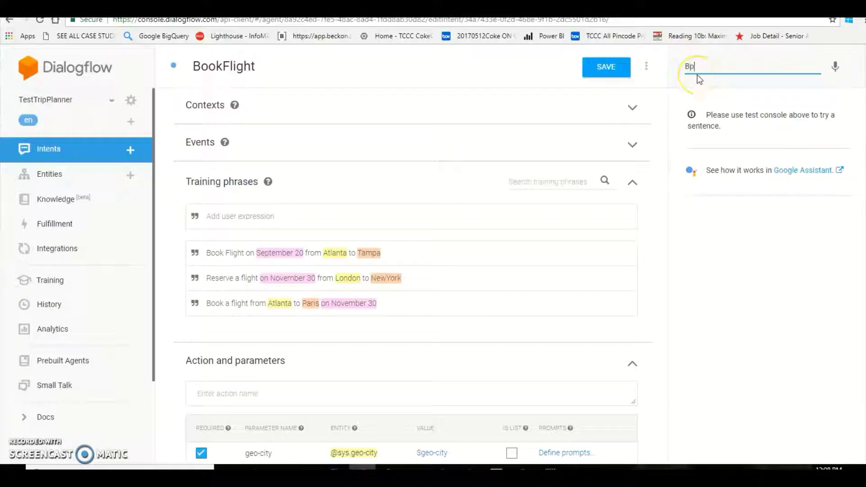
key("BackSpace")
type("ook a flight")
key("Return")
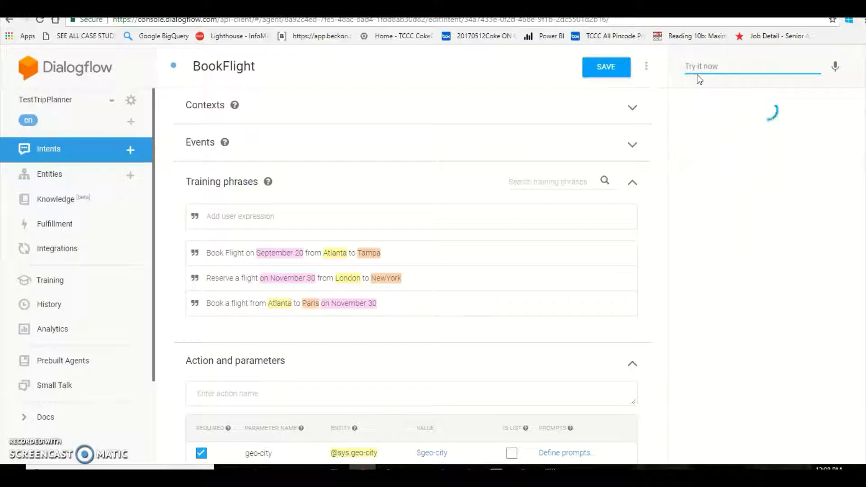
left_click(716, 217)
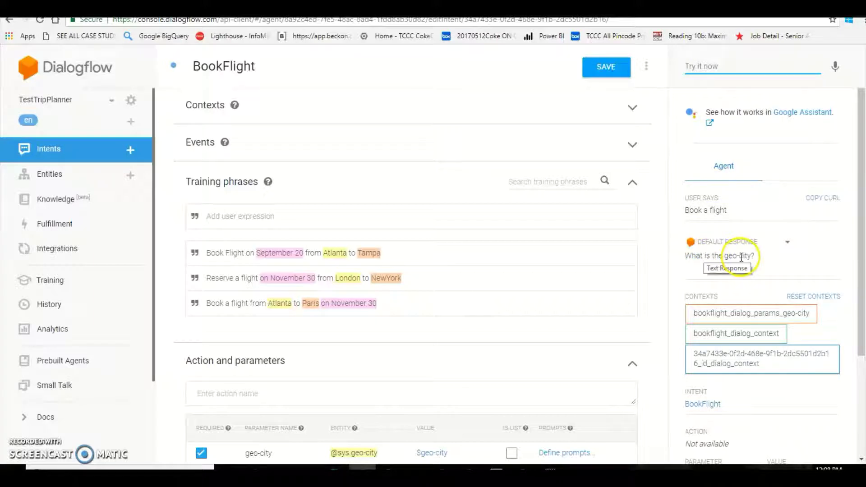
Answer the agent's departure city prompt with "SanFransisco", and answer it again with "Tampa".
left_click(691, 69)
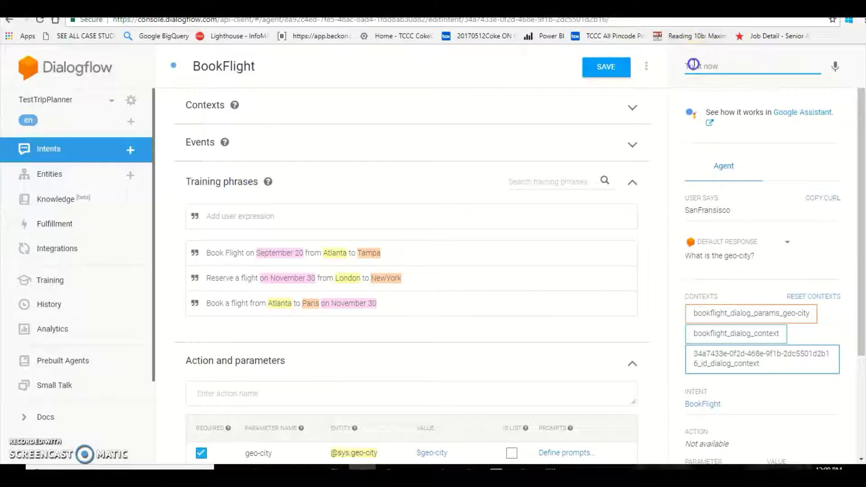
left_click(694, 65)
type("Tampa")
key("Return")
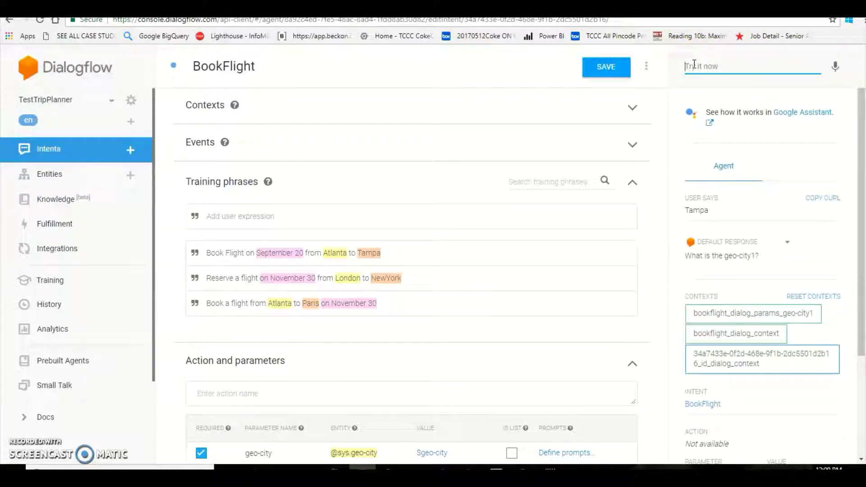
Answer the destination city prompt with "Atlanta" and the date prompt with "September 30" to complete the test booking.
type("At")
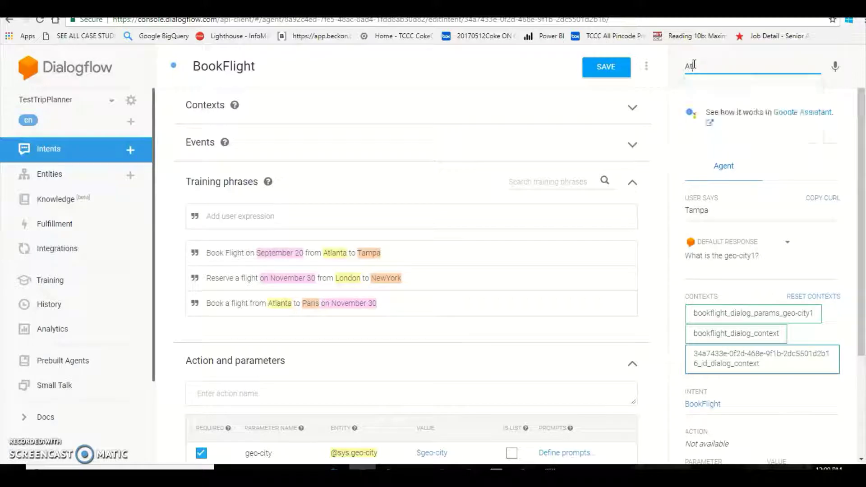
type("la")
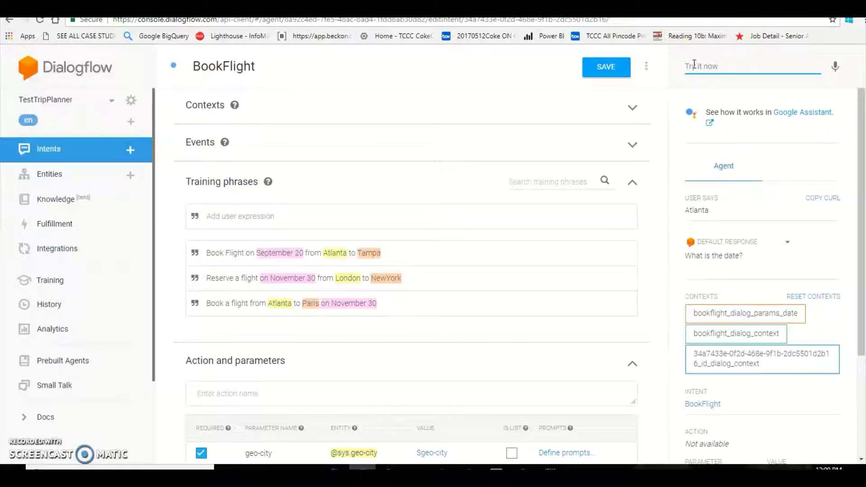
type("September 30")
key("Return")
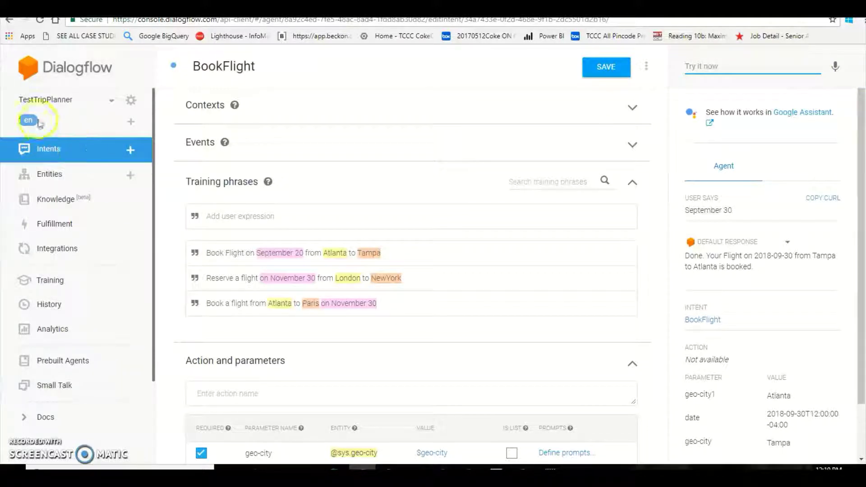
Open TestTripPlanner from the list of all agents and save its Default Fallback Intent.
left_click(39, 105)
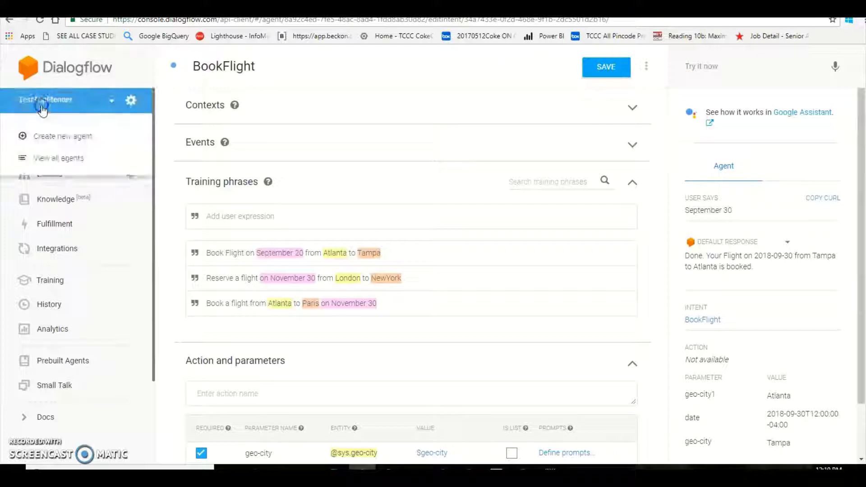
left_click(45, 158)
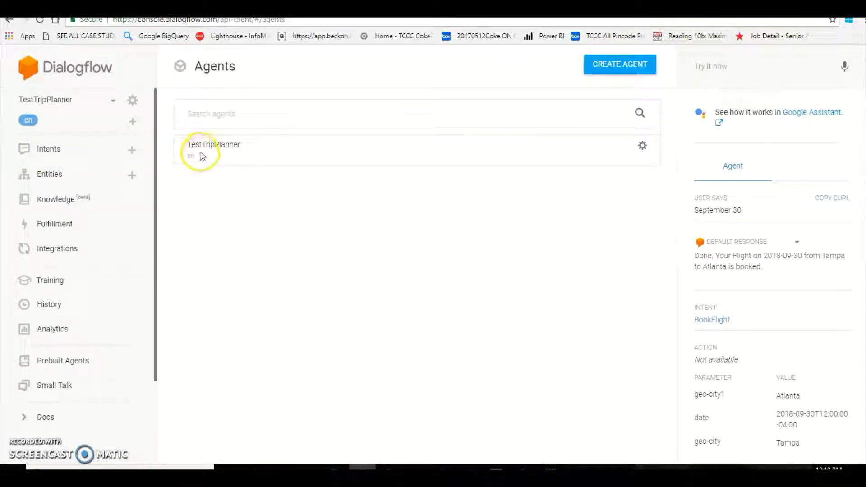
left_click(202, 156)
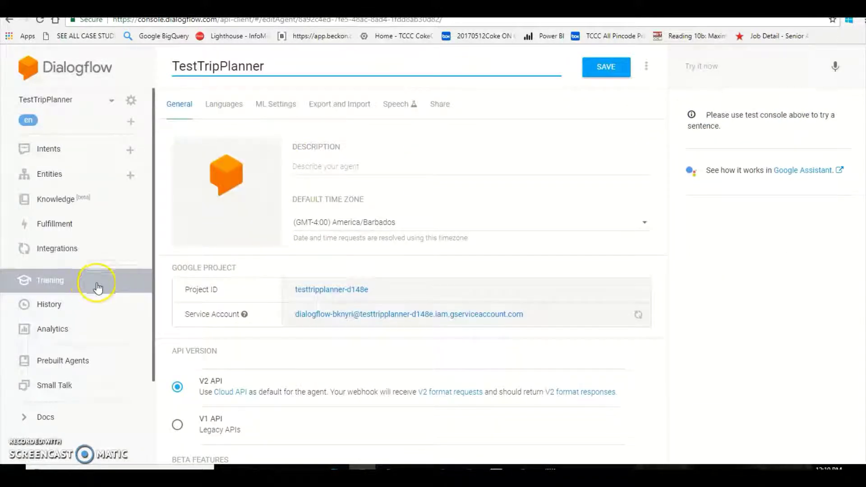
left_click(71, 151)
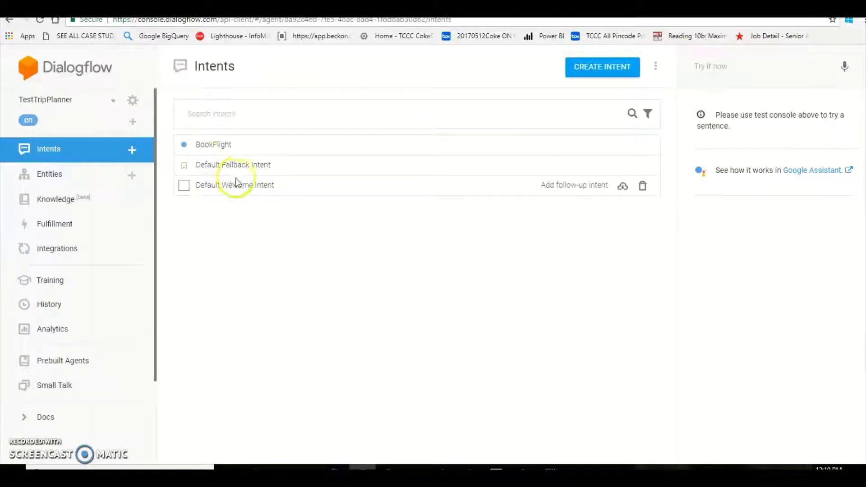
left_click(258, 172)
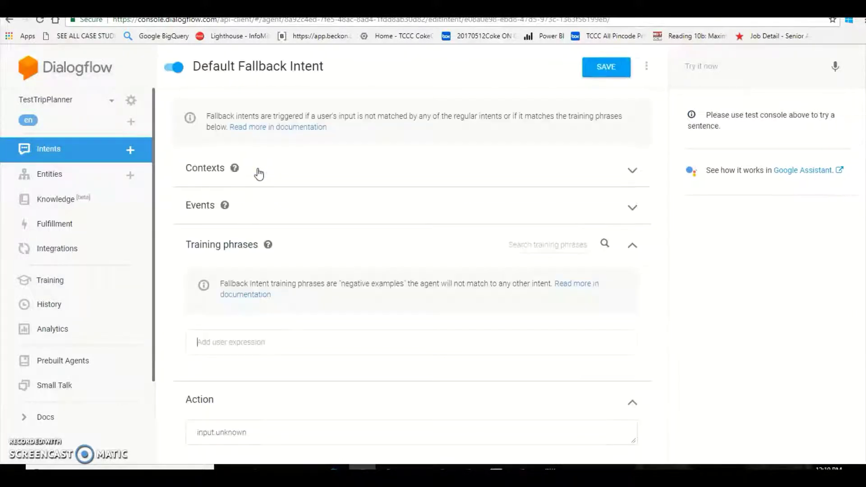
left_click(599, 73)
Open the Default Welcome Intent from the agent's intent list and save it.
left_click(79, 158)
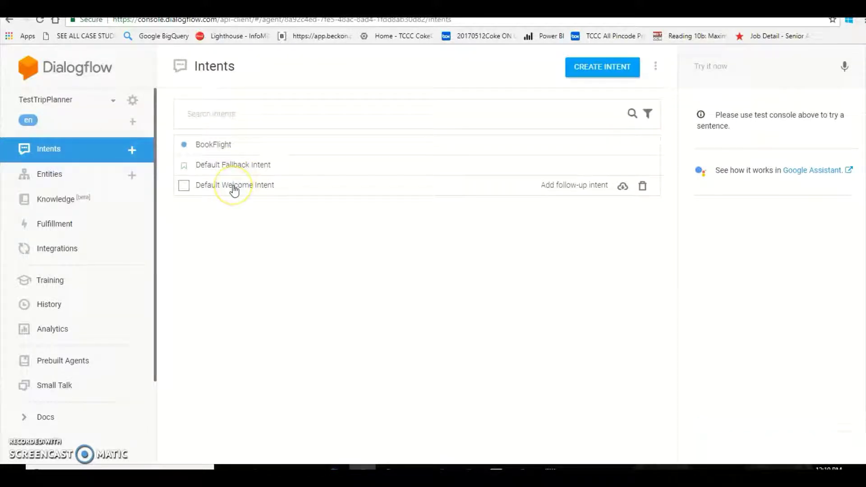
left_click(234, 190)
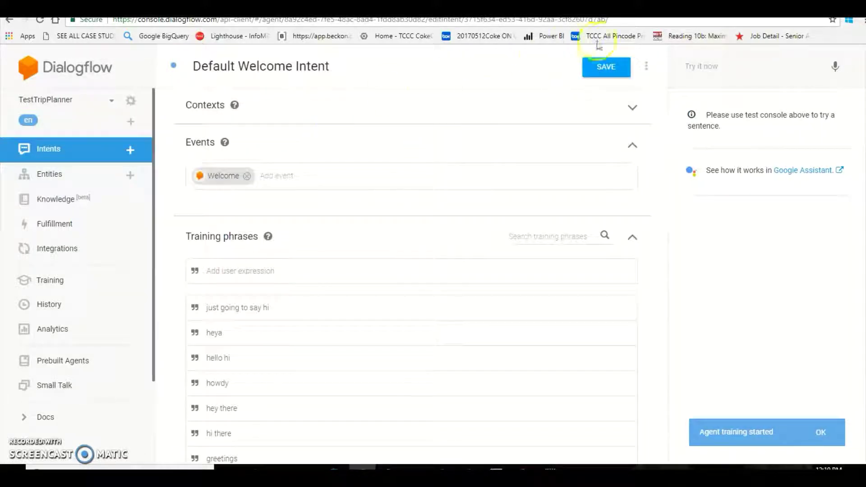
left_click(605, 66)
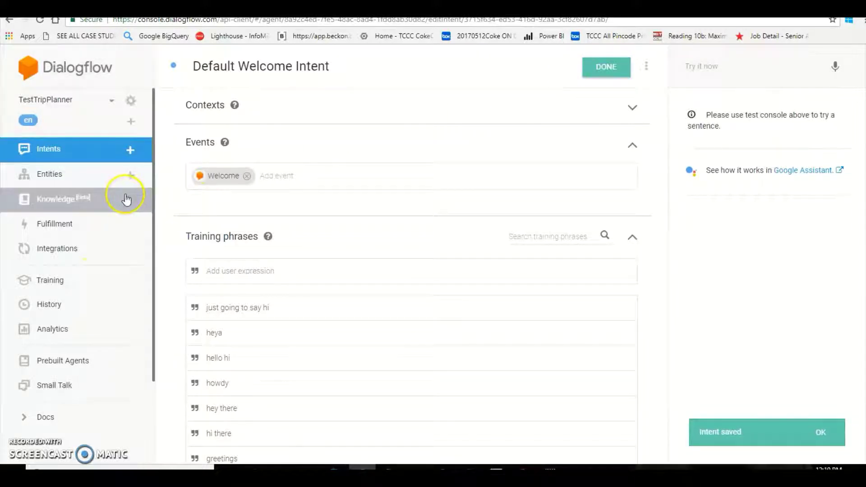
Enable Small Talk for the TestTripPlanner agent and save the setting.
left_click(73, 384)
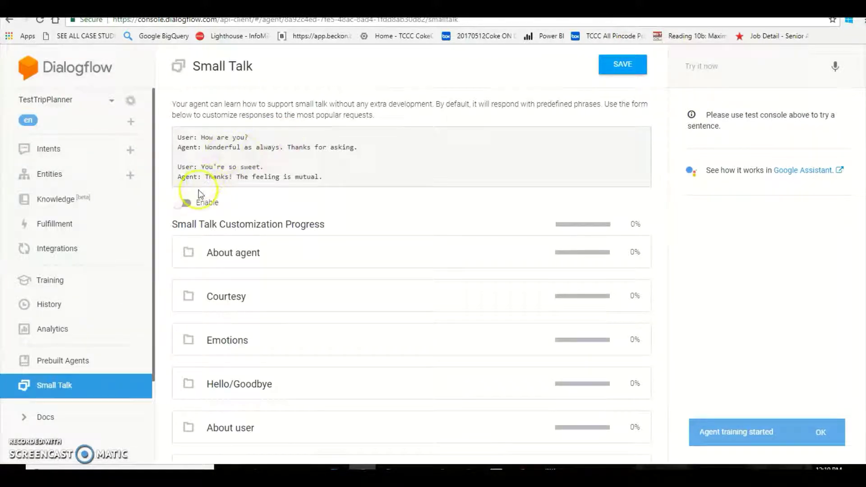
left_click(179, 203)
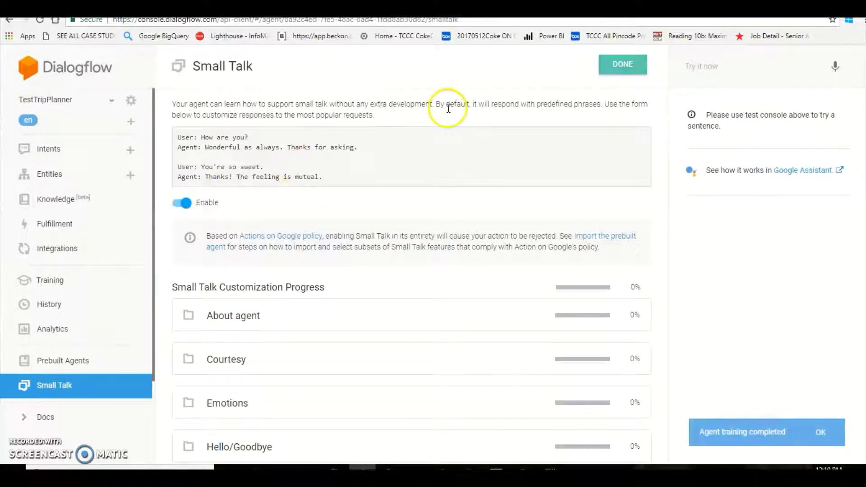
left_click(608, 73)
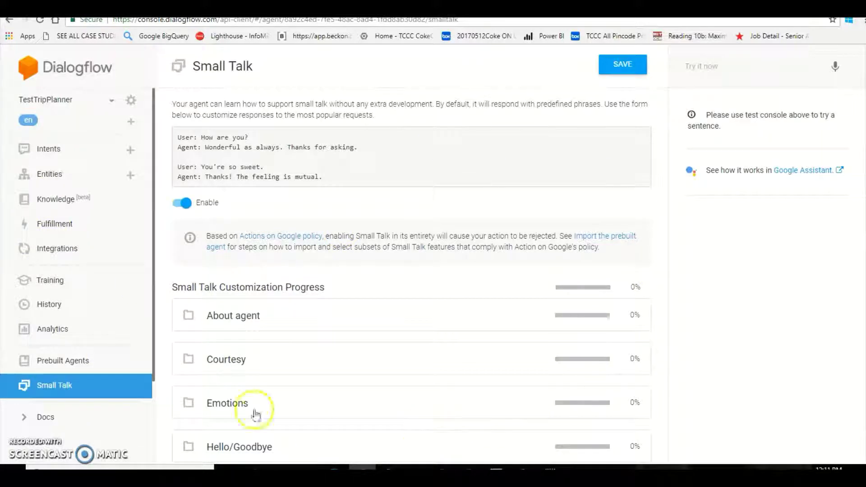
Reopen TestTripPlanner from the agent list, and create and save a new intent named BookRoom.
left_click(89, 101)
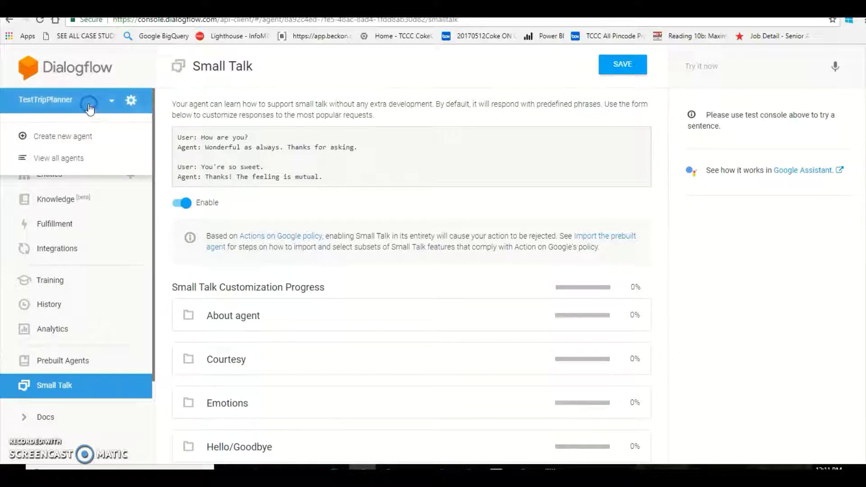
left_click(61, 161)
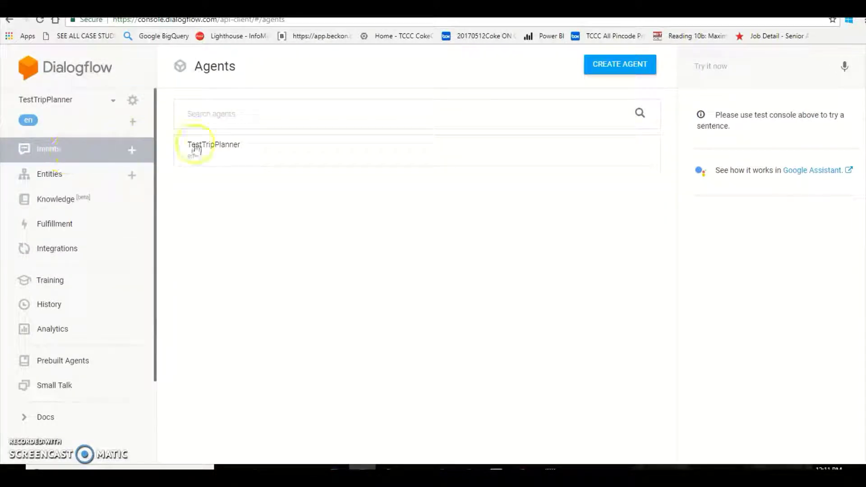
left_click(254, 151)
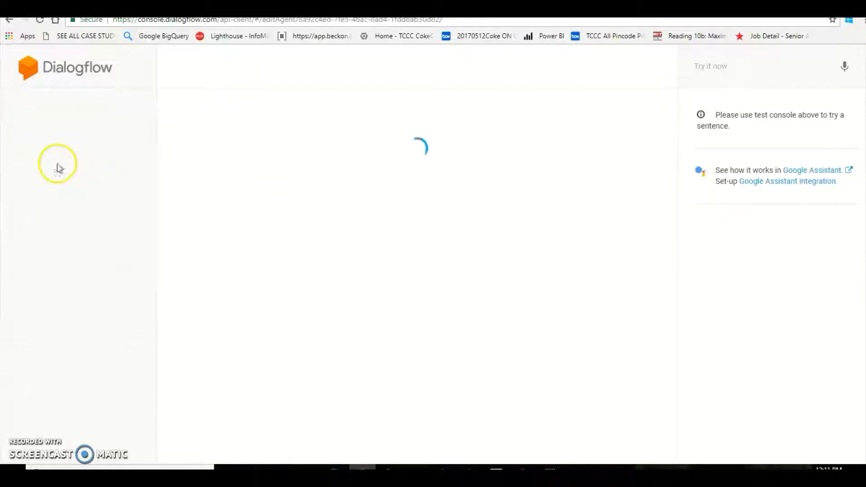
left_click(62, 153)
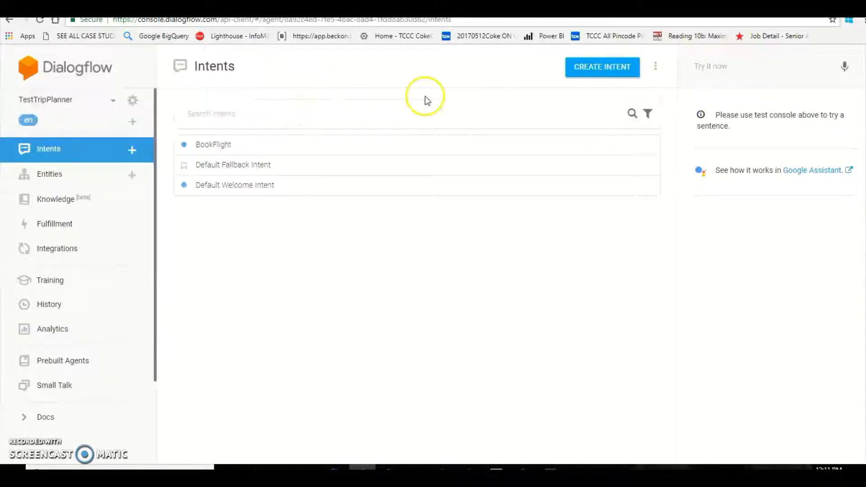
left_click(602, 76)
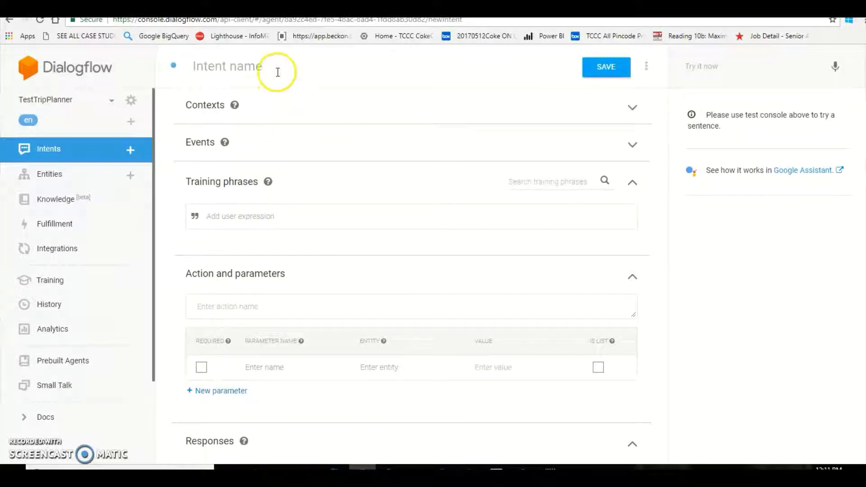
left_click(278, 71)
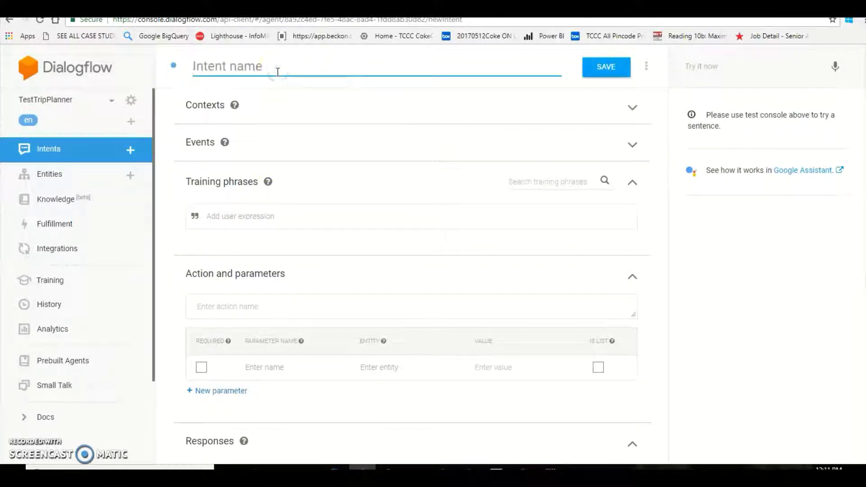
type("BookRoom")
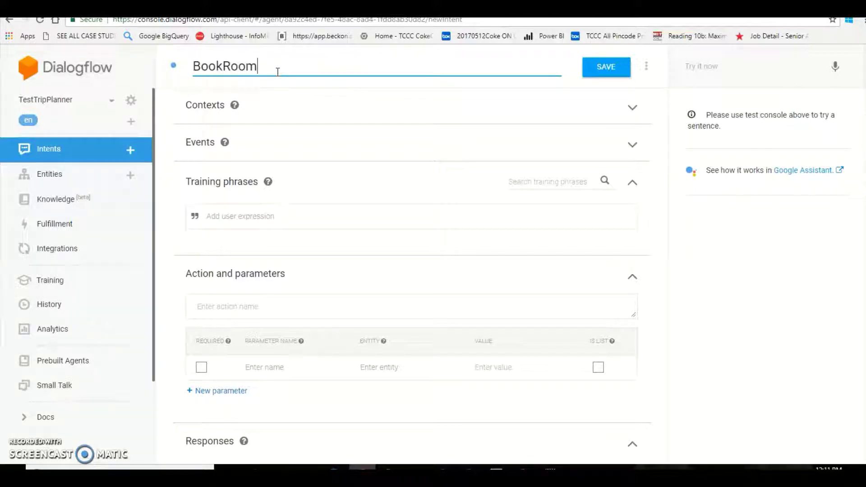
left_click(593, 69)
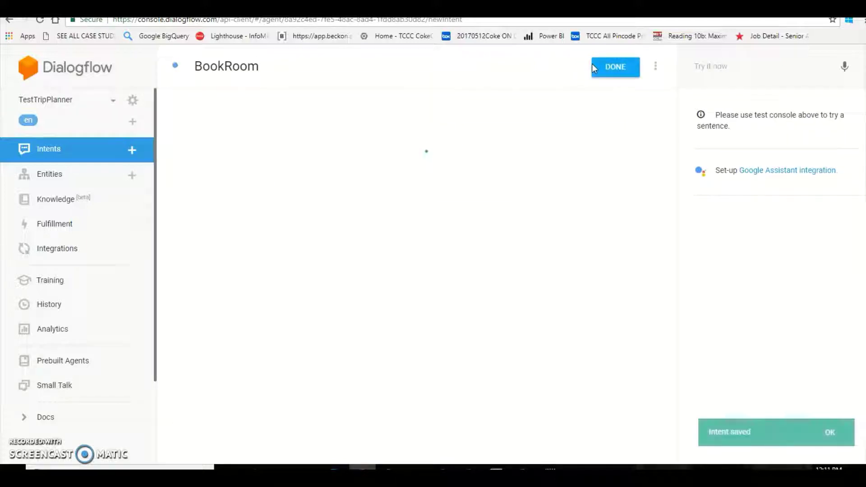
left_click(314, 113)
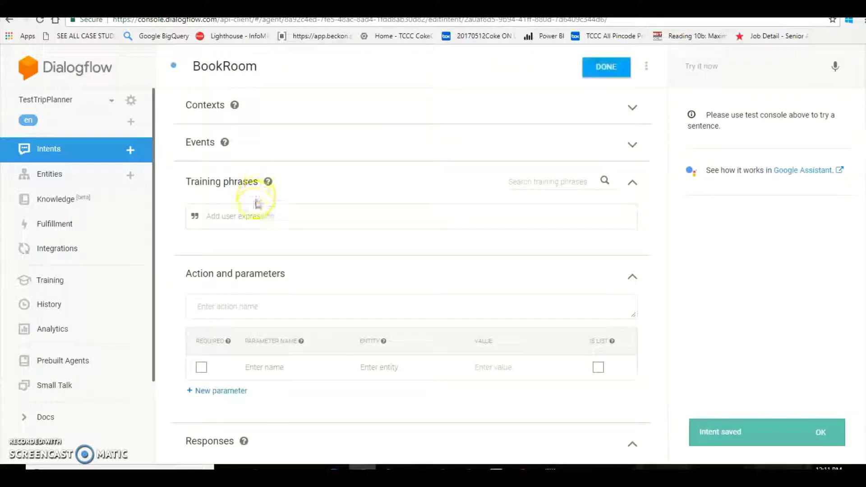
Add the training phrase "Book a Single room on Novemnber 10" to the BookRoom intent.
left_click(253, 218)
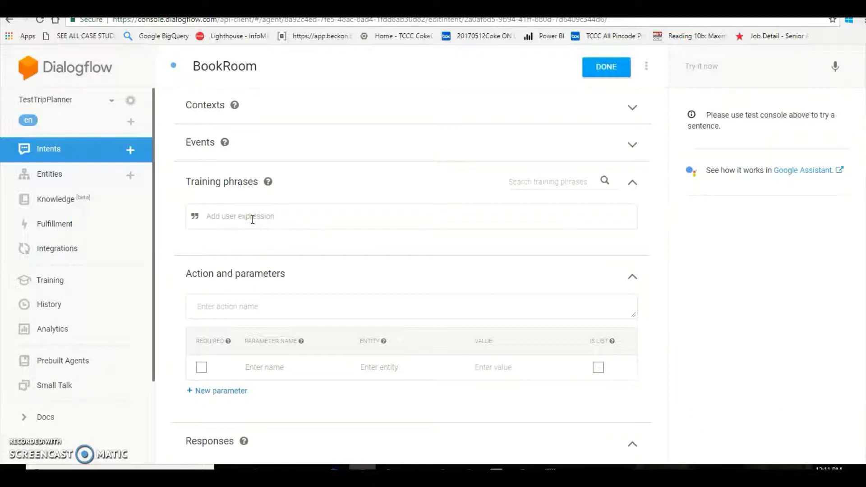
type("Book a")
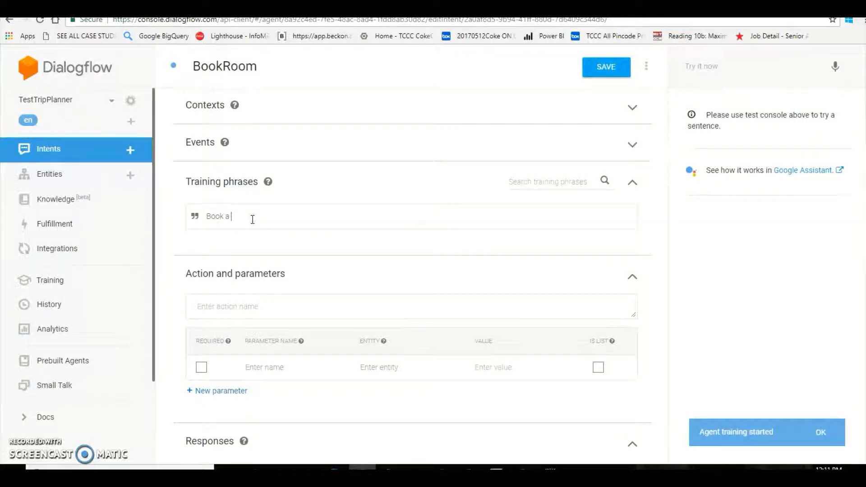
type("room on Novemnber")
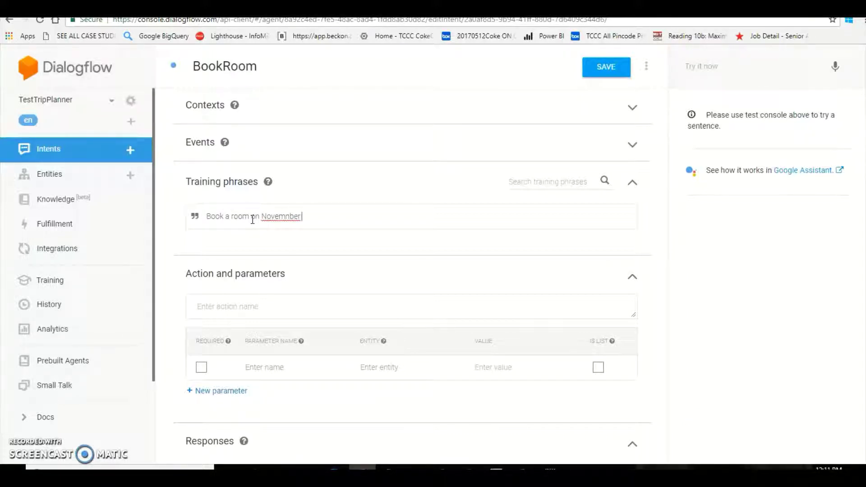
type(" 10 from")
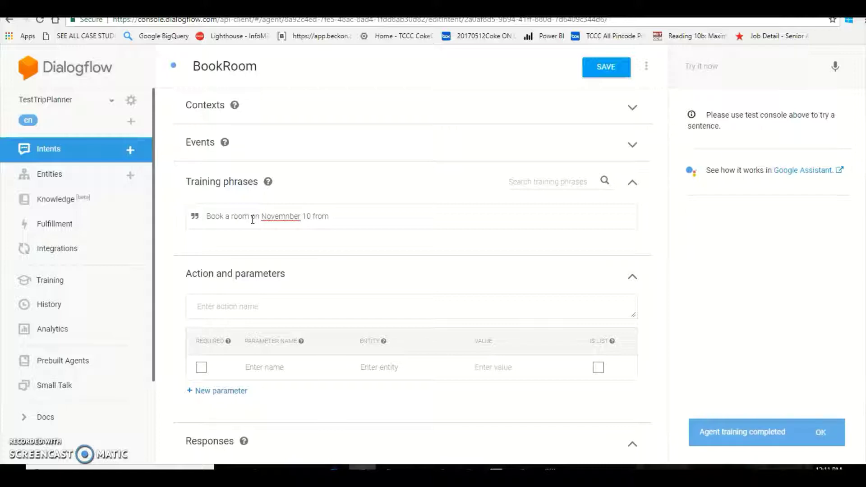
left_click(234, 217)
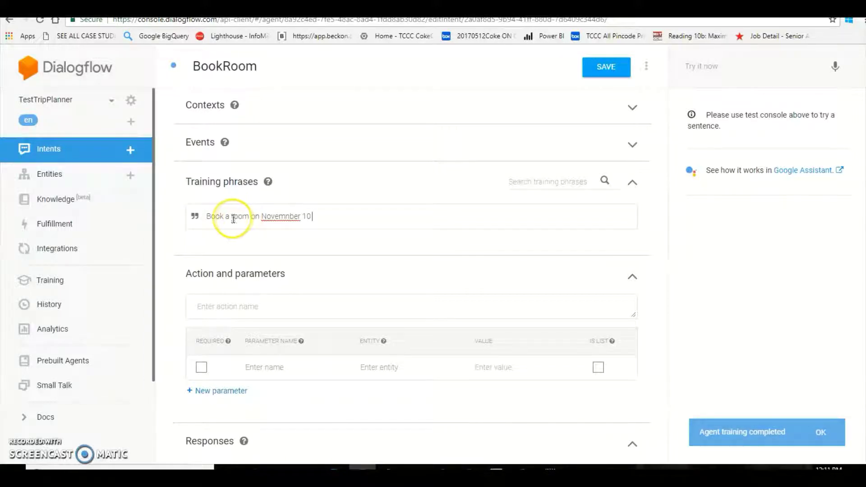
type("Single")
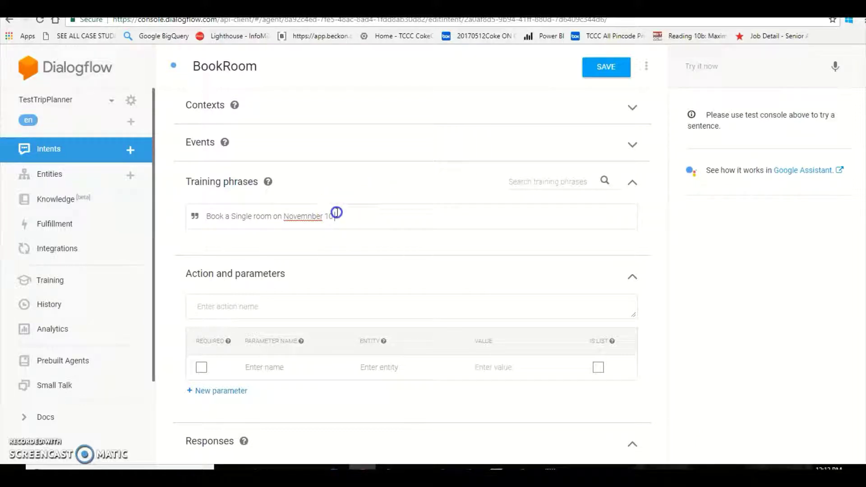
key("Return")
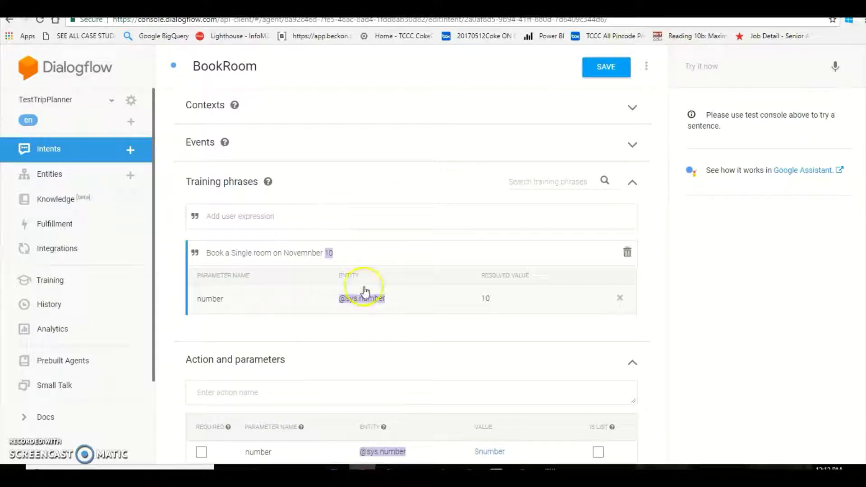
Add a second training phrase, "Book a single room on November 10", to the BookRoom intent.
double_click(310, 254)
left_click(283, 226)
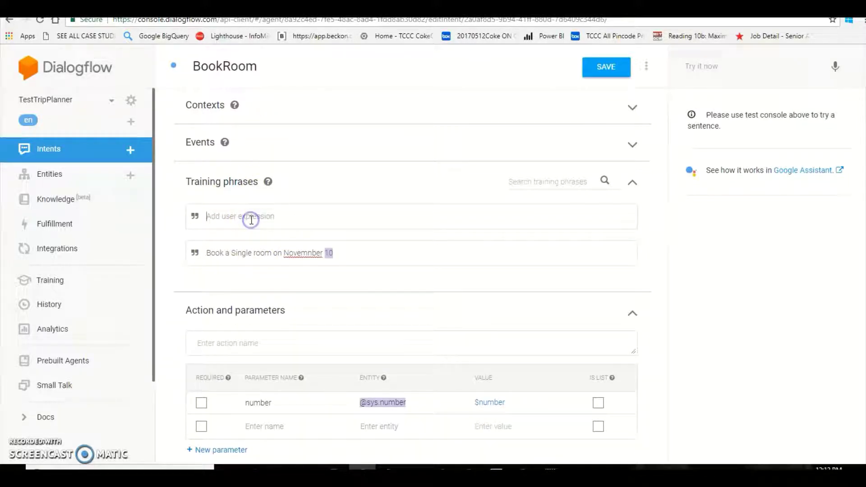
type("Book a single room on Novem")
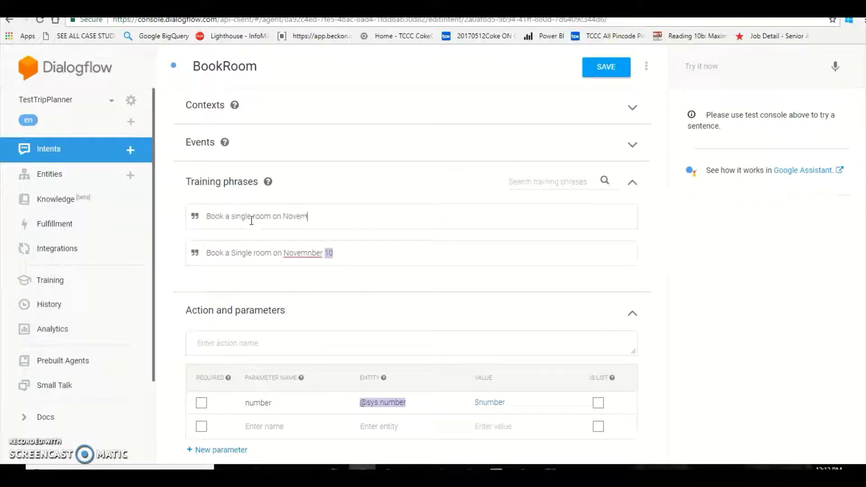
type("ber 10")
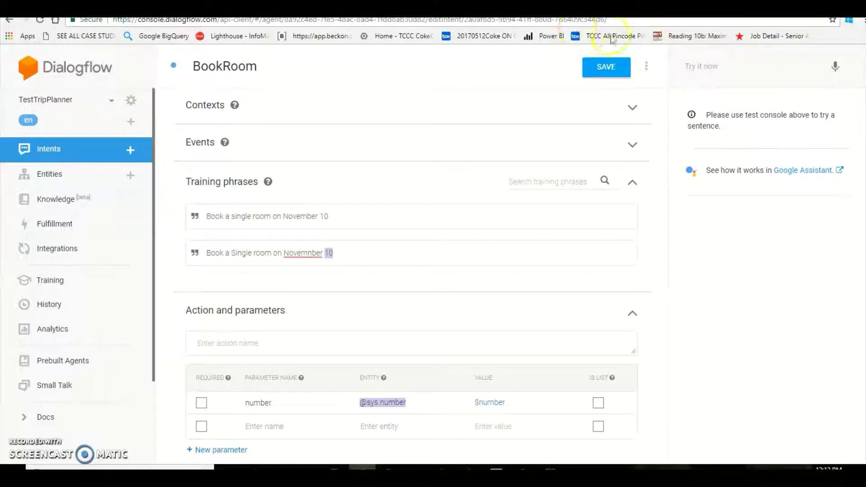
key("Return")
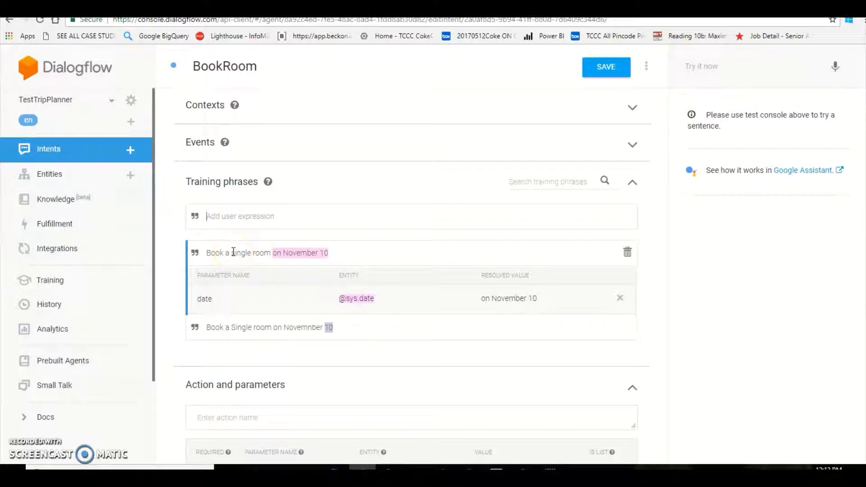
View the entities that can be assigned to "single room" in the newest training phrase, then dismiss the choices.
left_click_drag(233, 252, 270, 255)
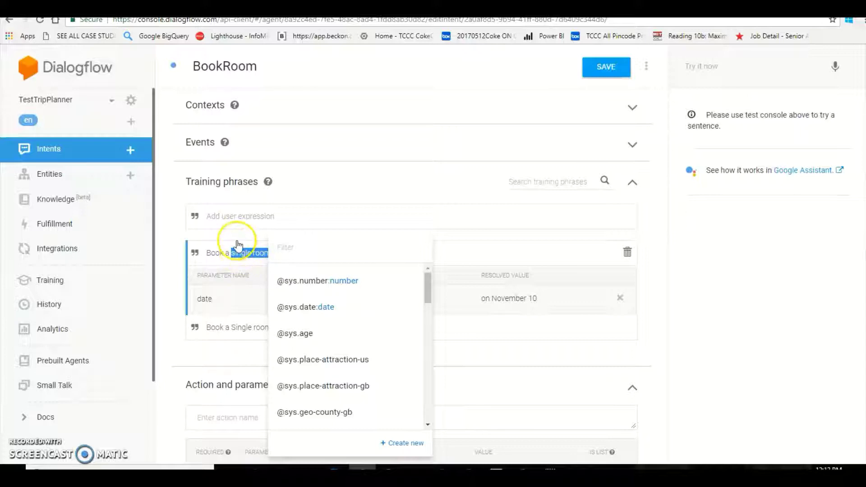
left_click(348, 175)
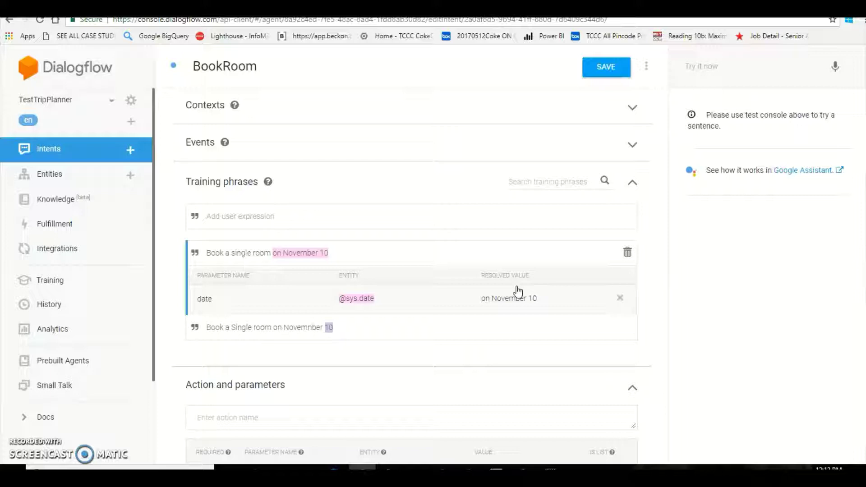
left_click(46, 280)
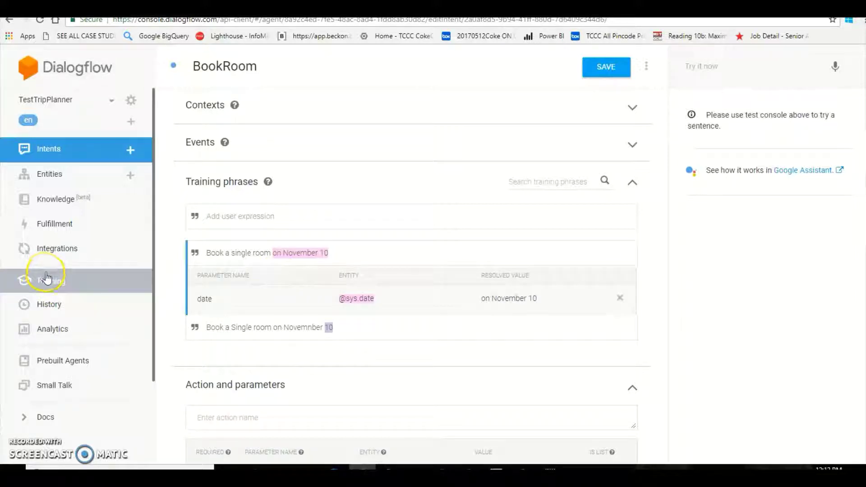
left_click(101, 341)
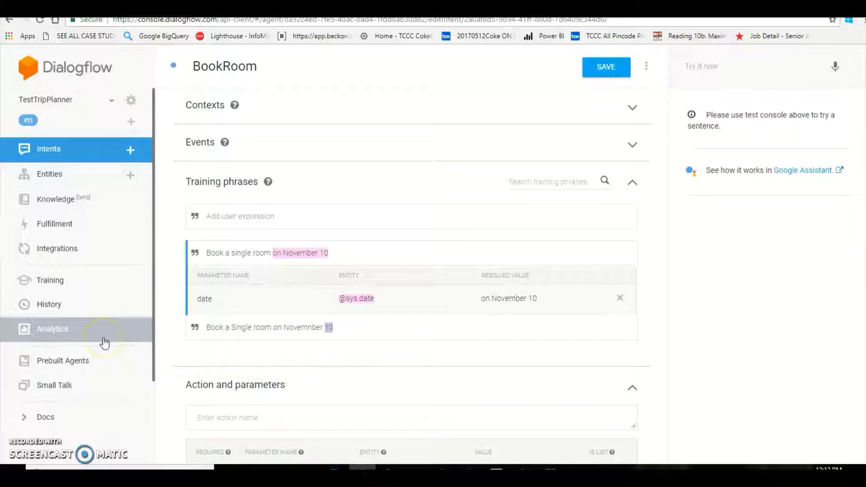